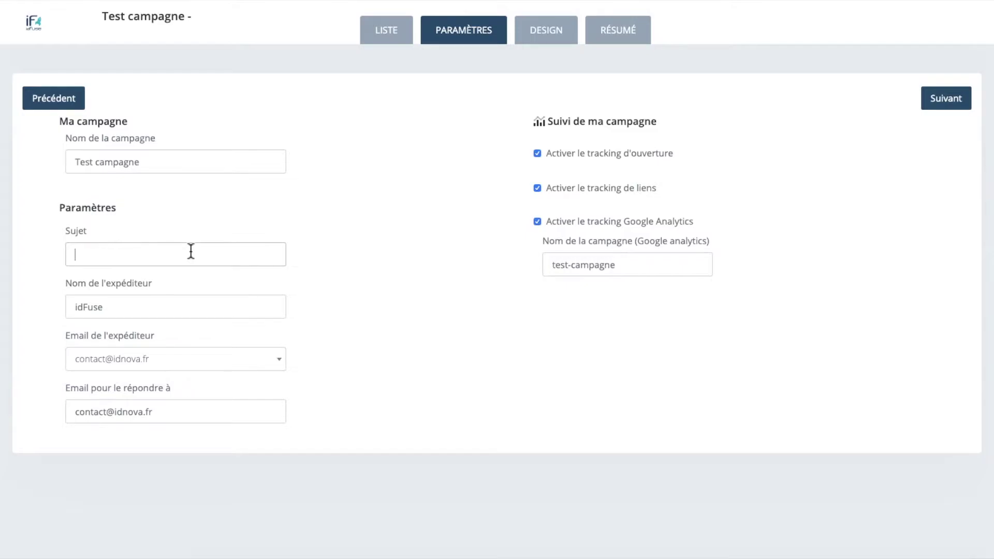
Step: Enter the subject 'Super nouvelle pour les abonnés !' and keep the existing sender name and address
text(Super nouvelle pour les abonnés !)
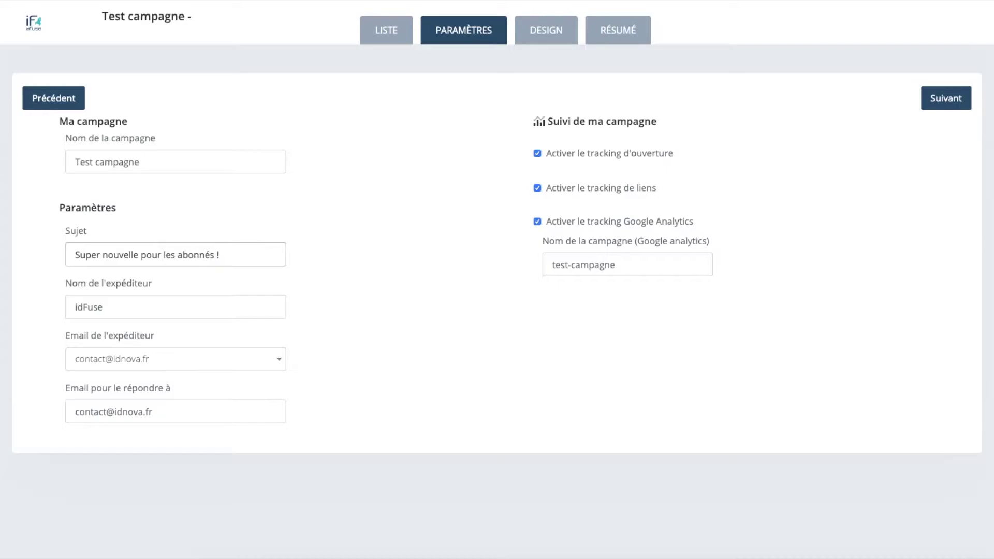
click(129, 313)
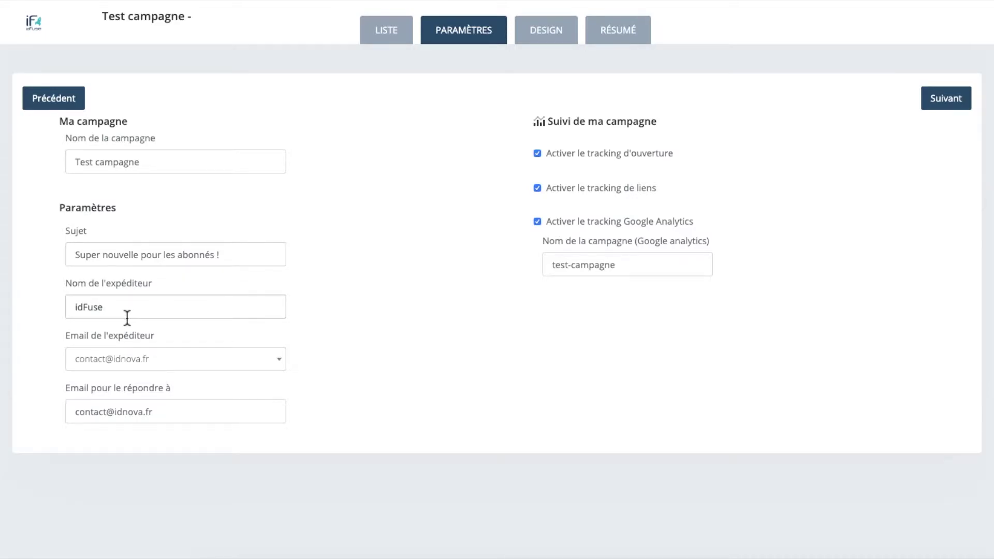
click(187, 369)
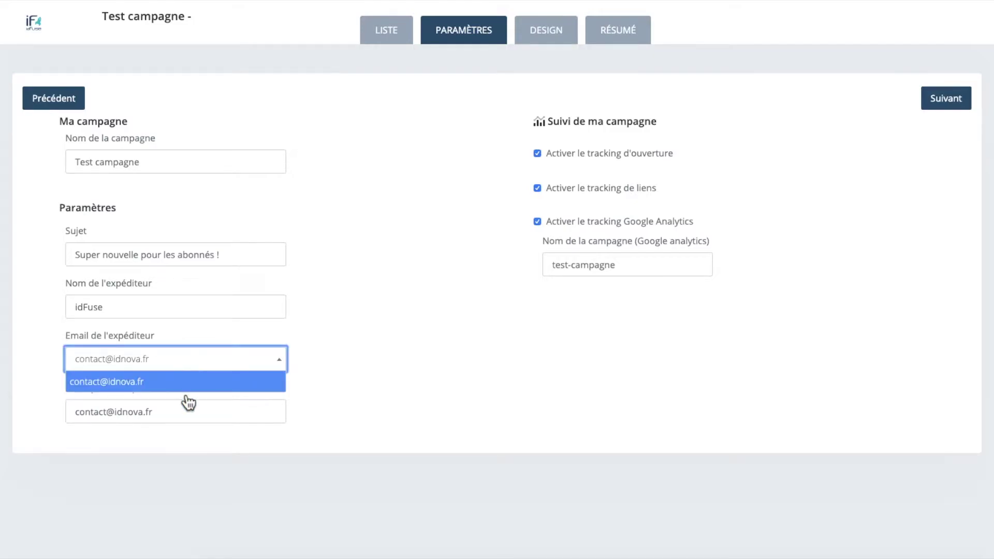
click(192, 363)
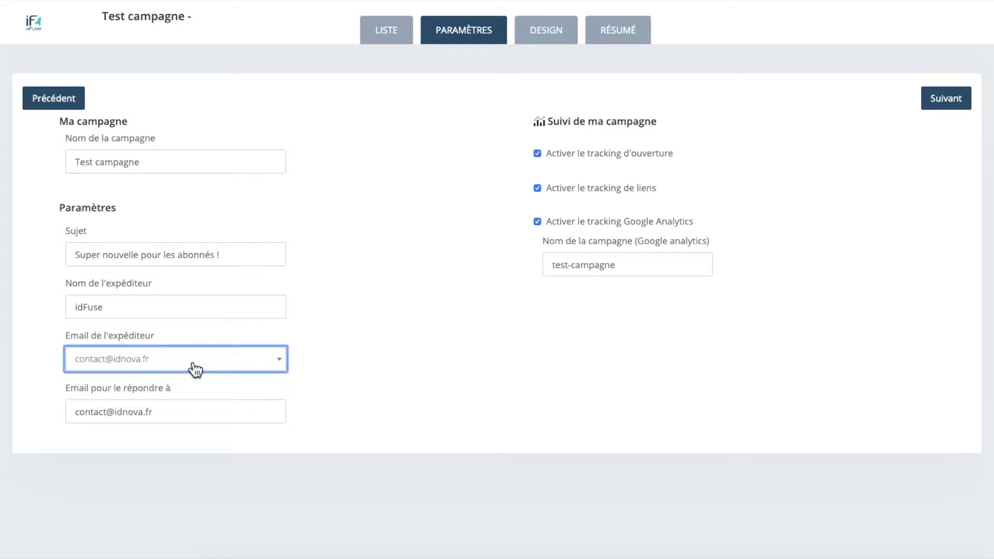
Step: Replace the reply-to address with the sales mailbox address
drag(107, 413, 52, 412)
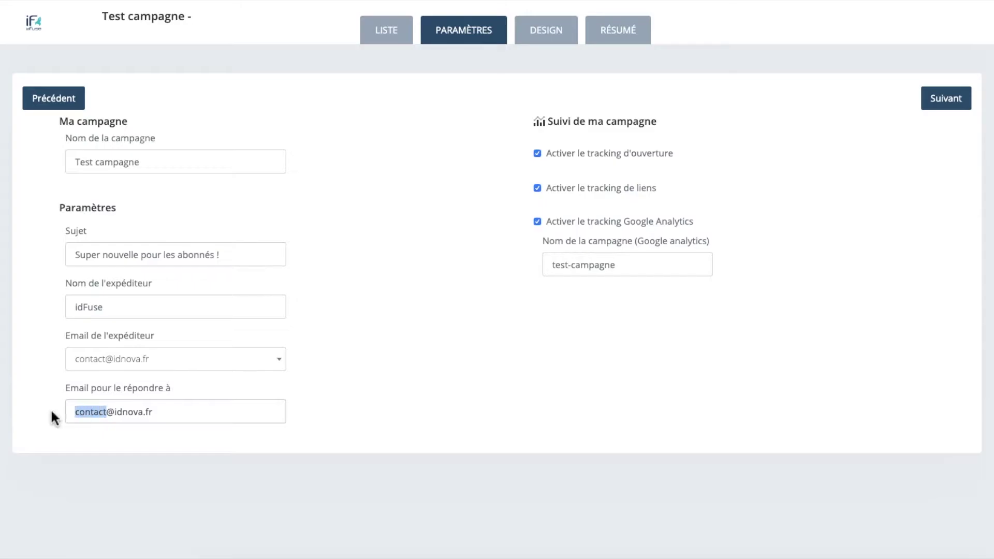
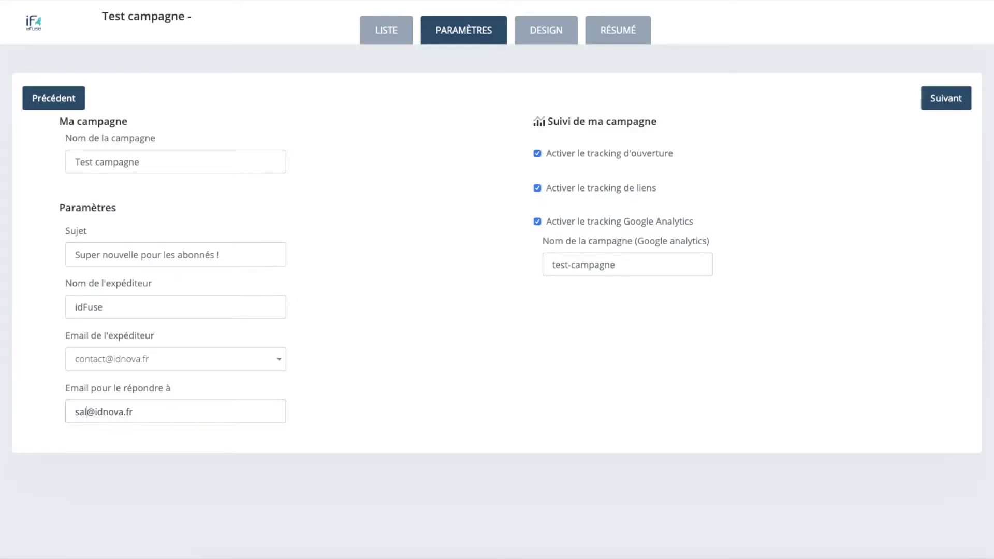
drag(156, 412, 110, 413)
text(fuse.fr)
Step: Go to the Design step, browse the HTML, previous-campaign and own-code tabs, then return to email-builder templates
click(944, 108)
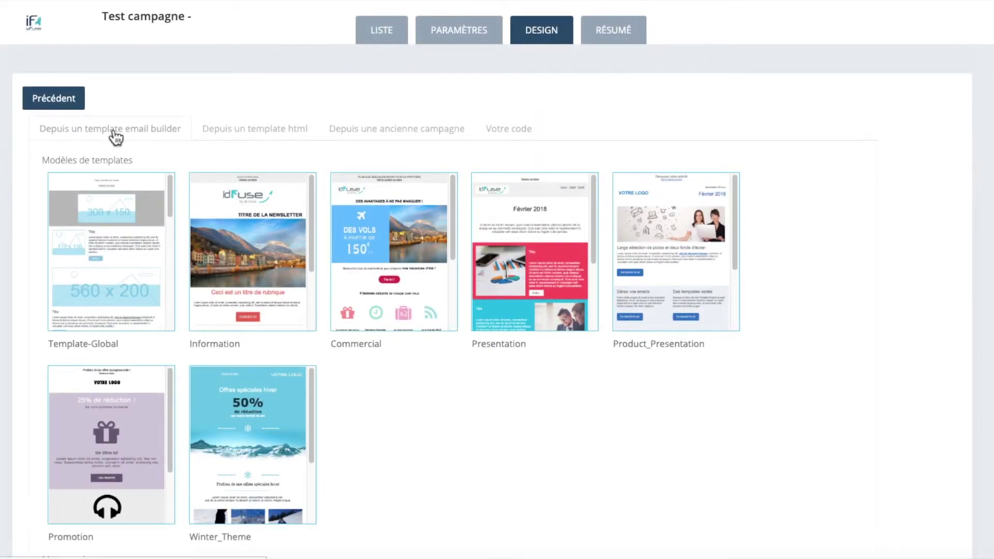
click(275, 136)
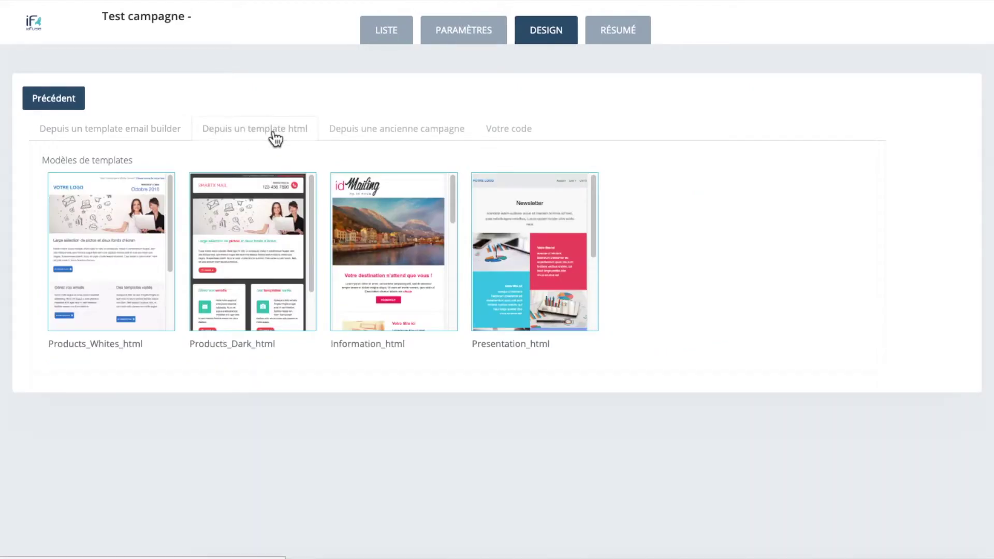
click(423, 139)
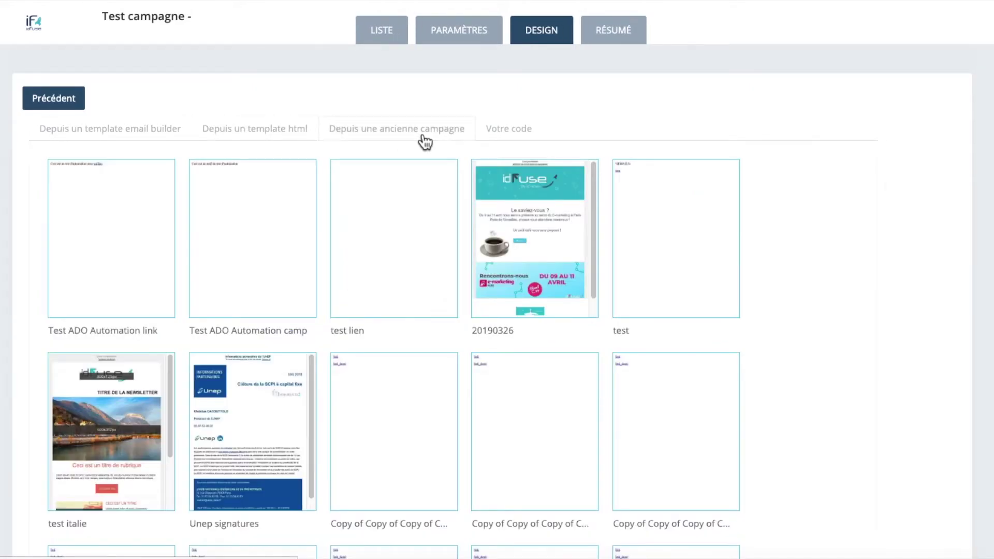
click(522, 140)
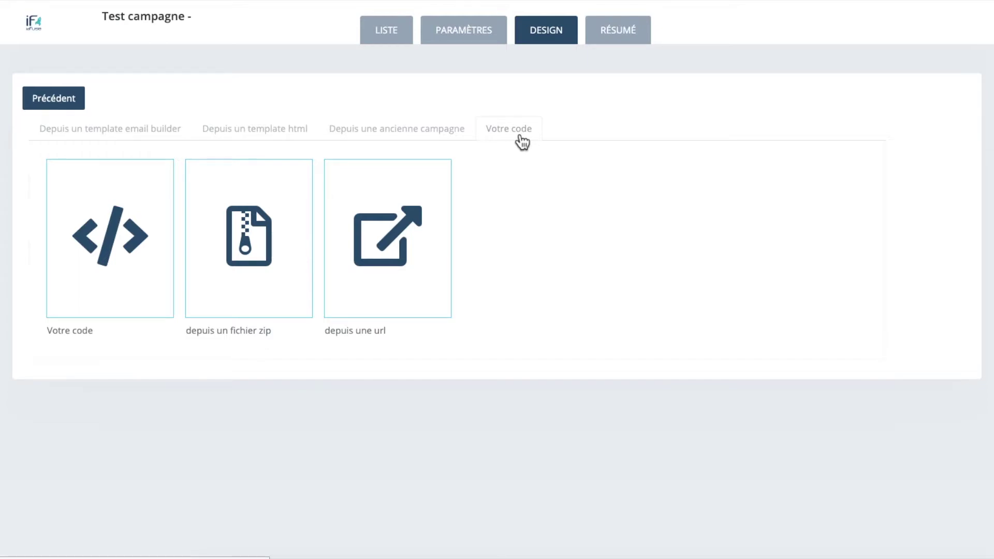
click(156, 142)
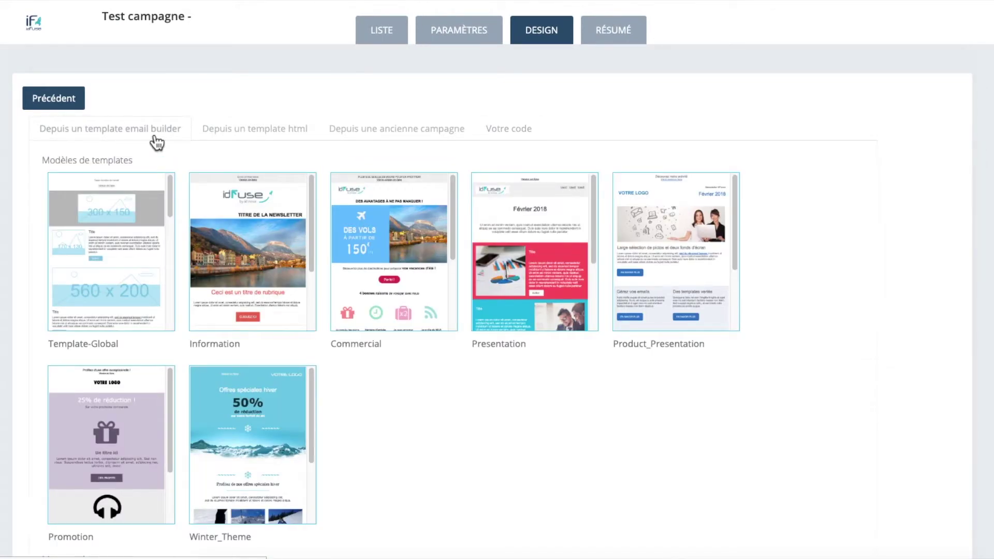
Step: Start the email from Template-Global, cancelling the change-template dialog to keep it
click(115, 282)
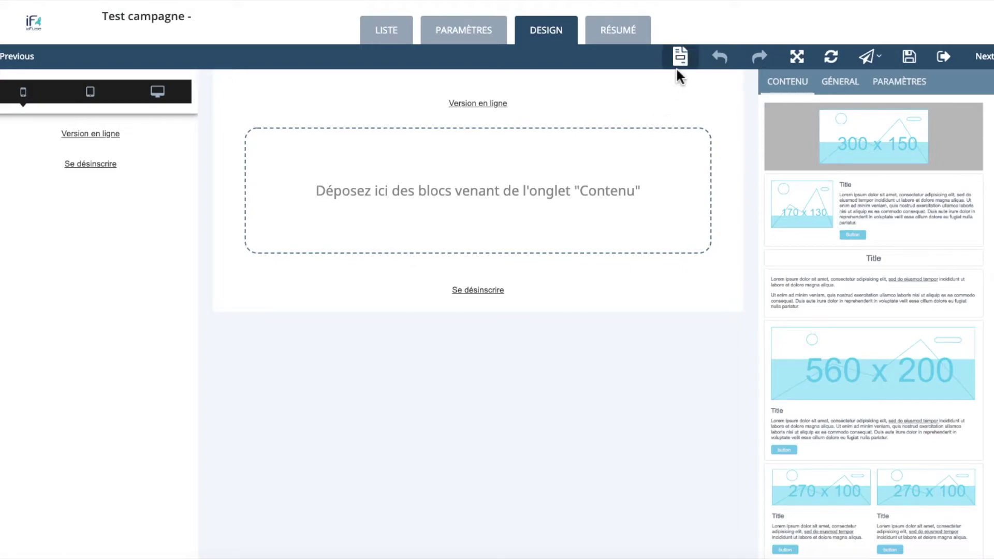
click(680, 58)
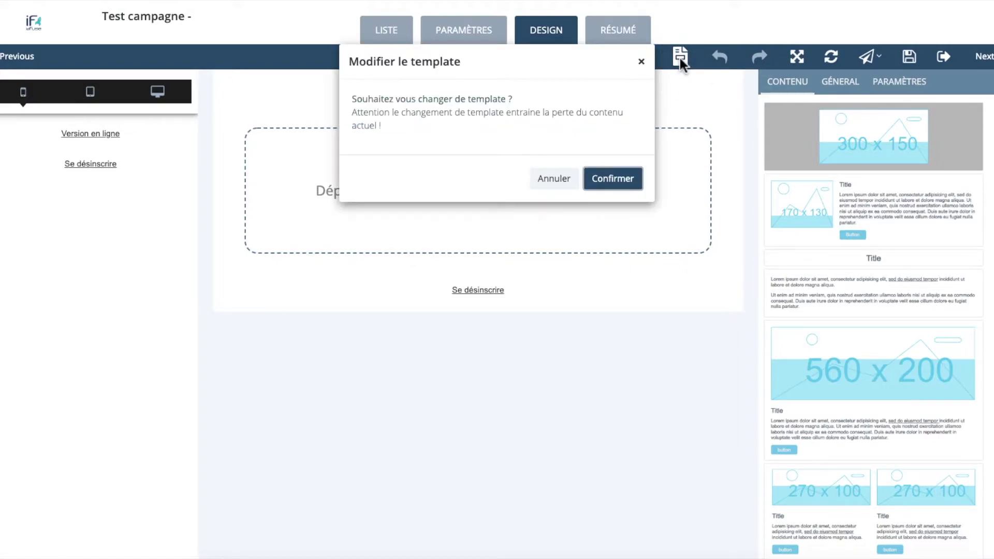
click(550, 192)
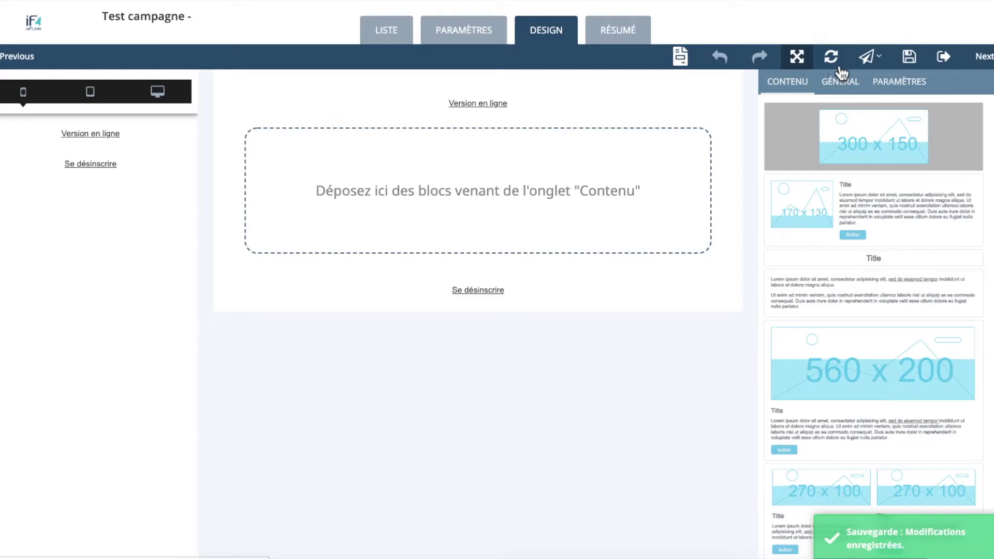
Step: Open the send-test (BAT) dialog from the sending options and cancel it
click(866, 58)
click(878, 80)
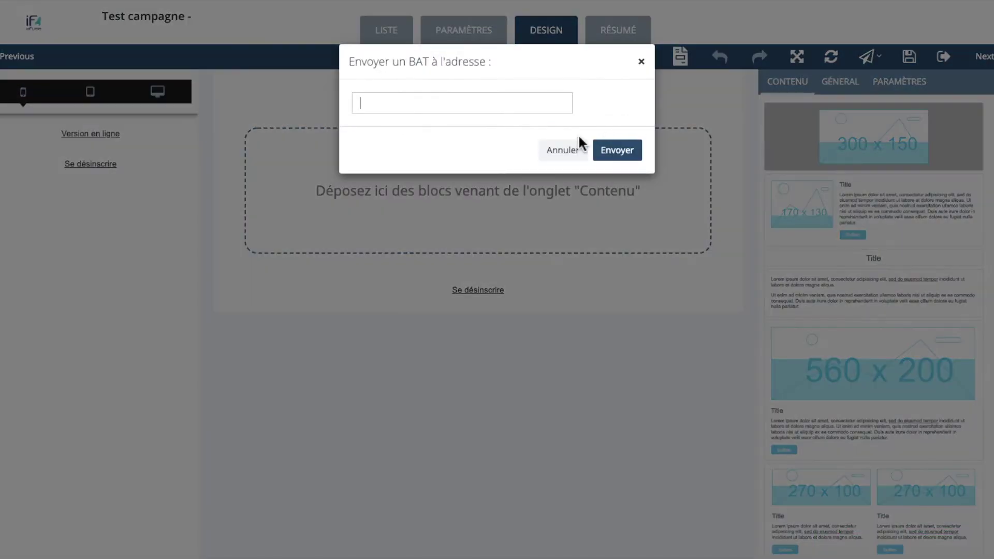
click(565, 155)
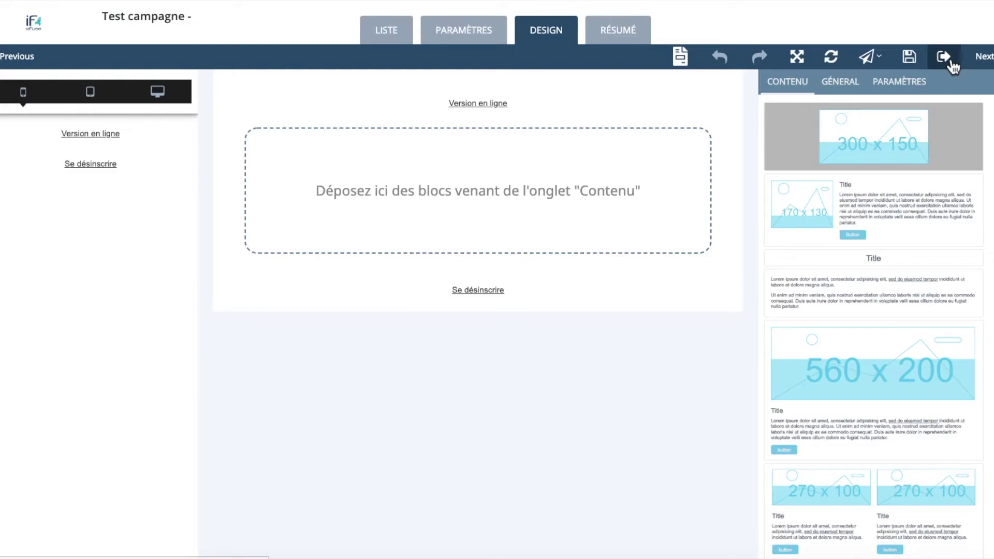
Step: In the general page options, toggle the preheader and prefooter off and back on
mouse_move(851, 107)
click(851, 84)
click(890, 198)
click(892, 200)
click(890, 224)
click(891, 225)
Step: Set the preheader text to 'Bonjour chers abonnés !'
click(567, 92)
click(889, 150)
text(Bo)
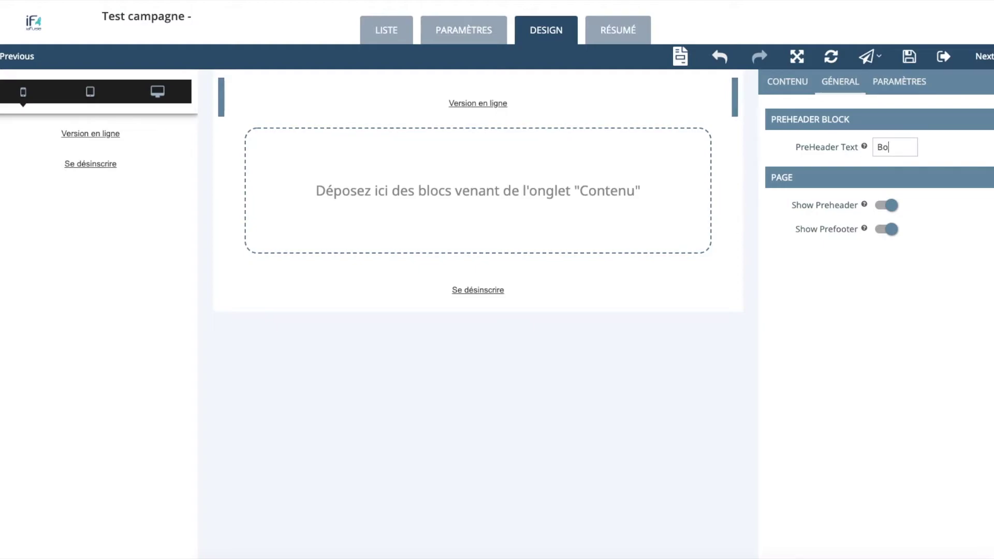
text(njour chers abonnés !)
Step: Set the unsubscribe footer text to 'À bientôt !' and re-toggle the prefooter
click(582, 273)
click(897, 150)
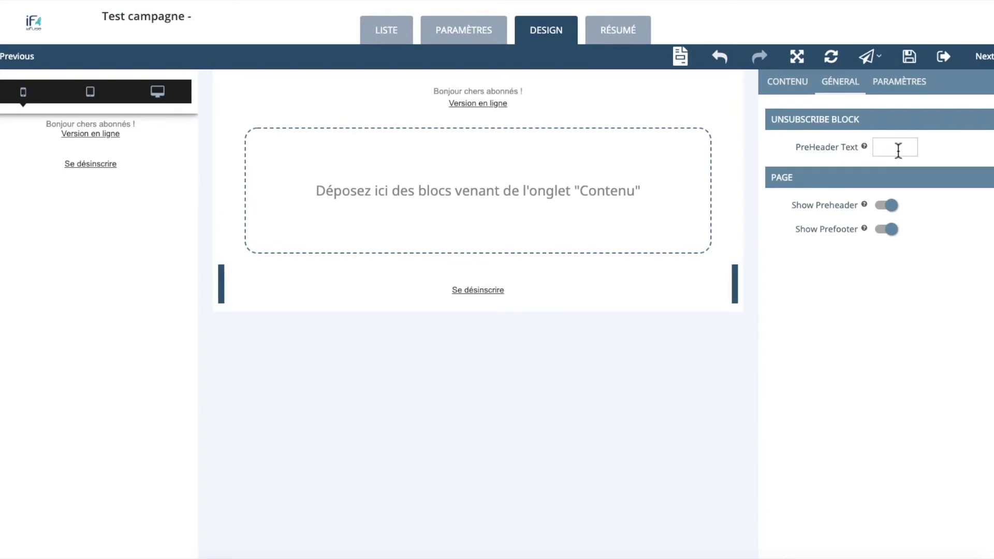
text(À bien)
text(tôt !)
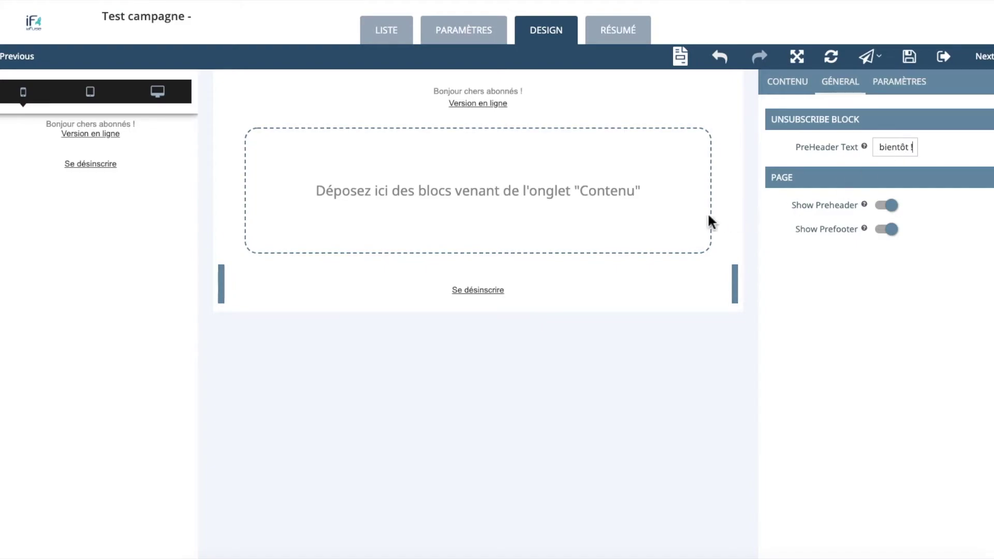
click(675, 253)
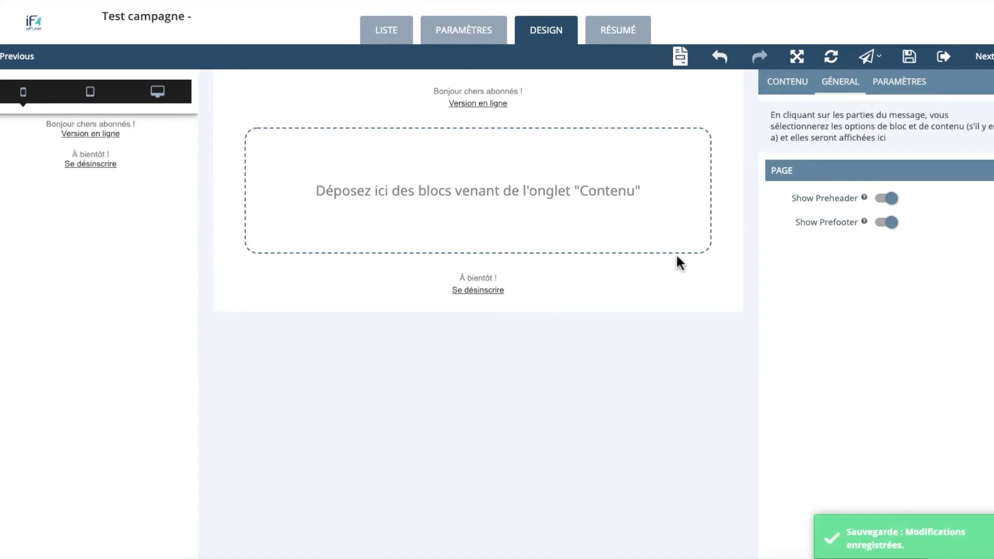
click(889, 222)
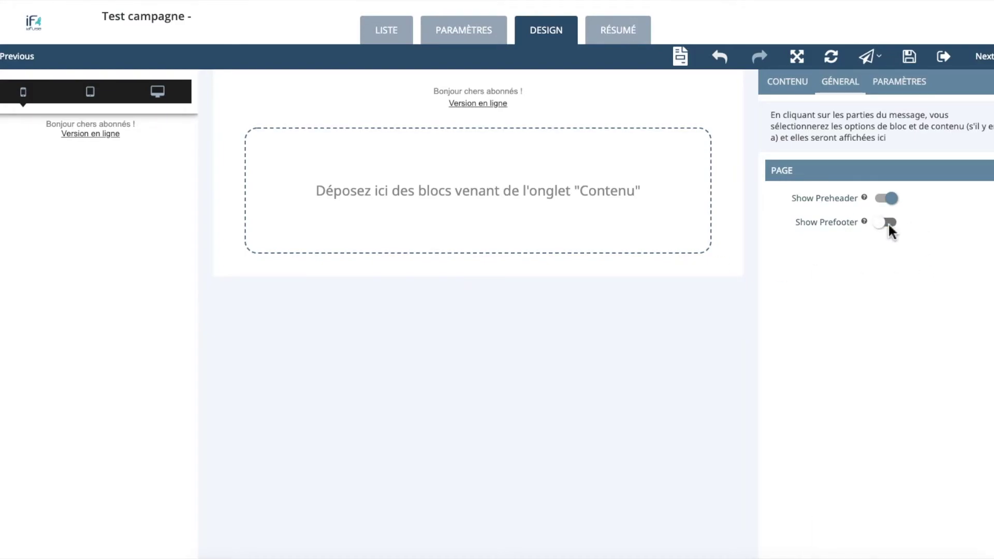
click(888, 223)
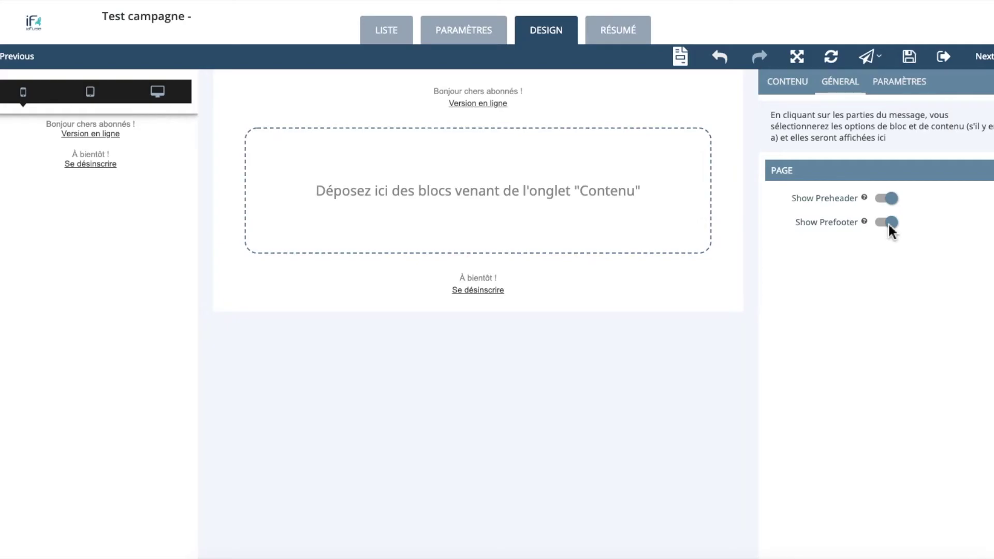
click(787, 82)
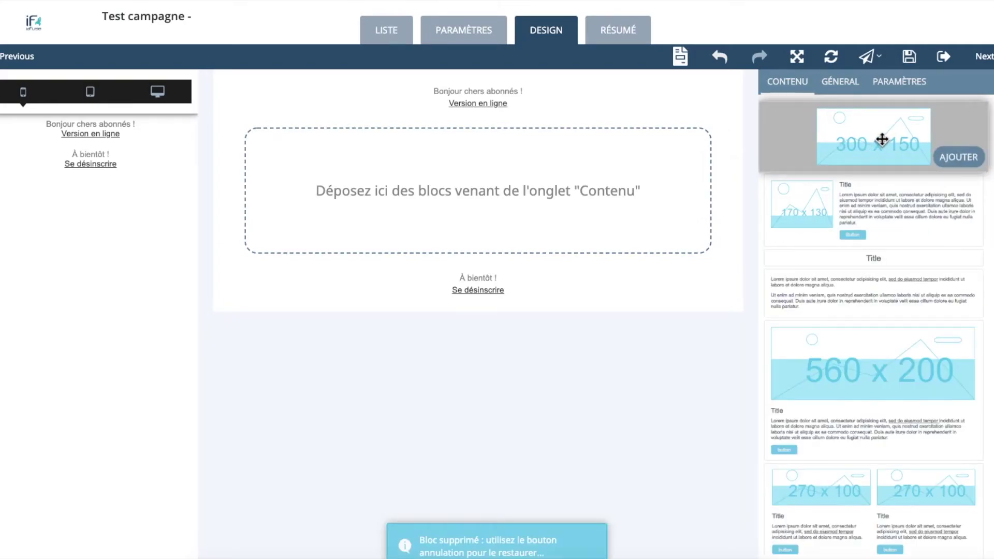
Step: Add the 300x150 image block and the image-and-text block, turning the top one into a small logo
drag(839, 142, 518, 156)
drag(878, 199, 500, 219)
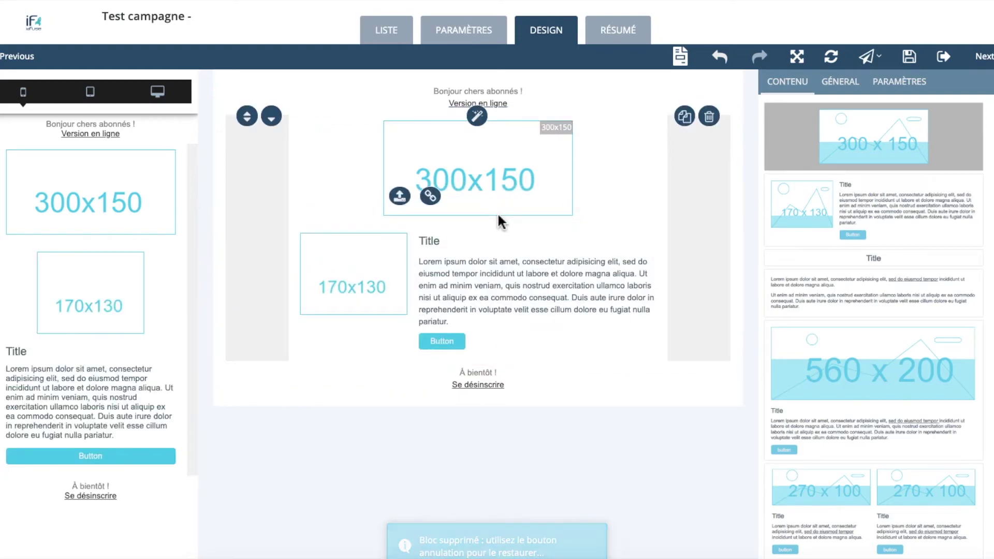
click(478, 120)
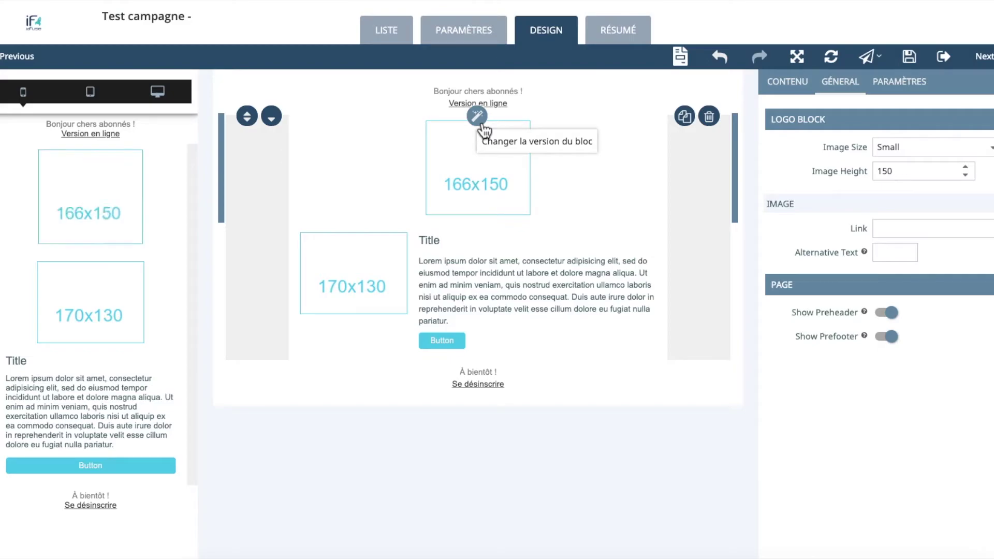
Step: Set the text block's image to Small, height 90, positioned right of the text
click(490, 311)
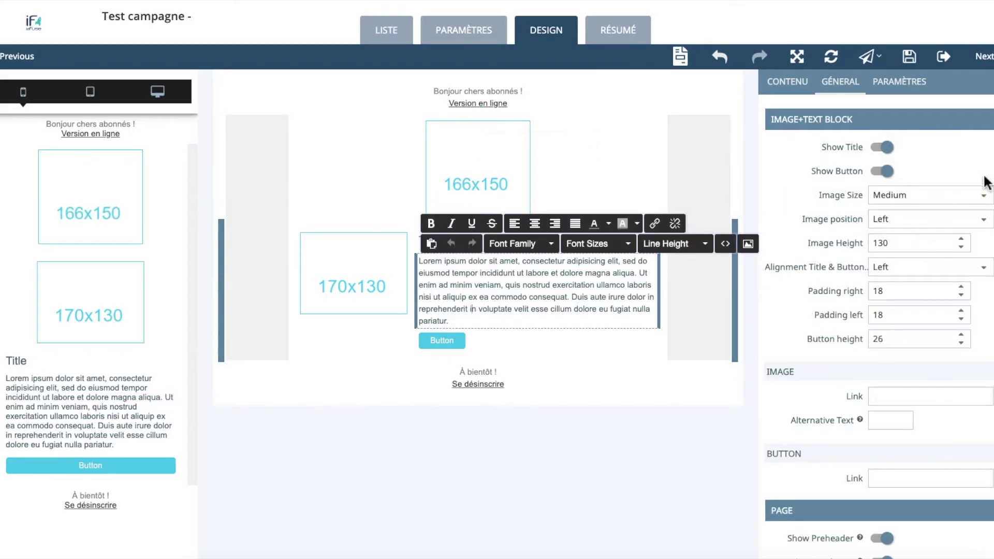
click(984, 196)
click(944, 183)
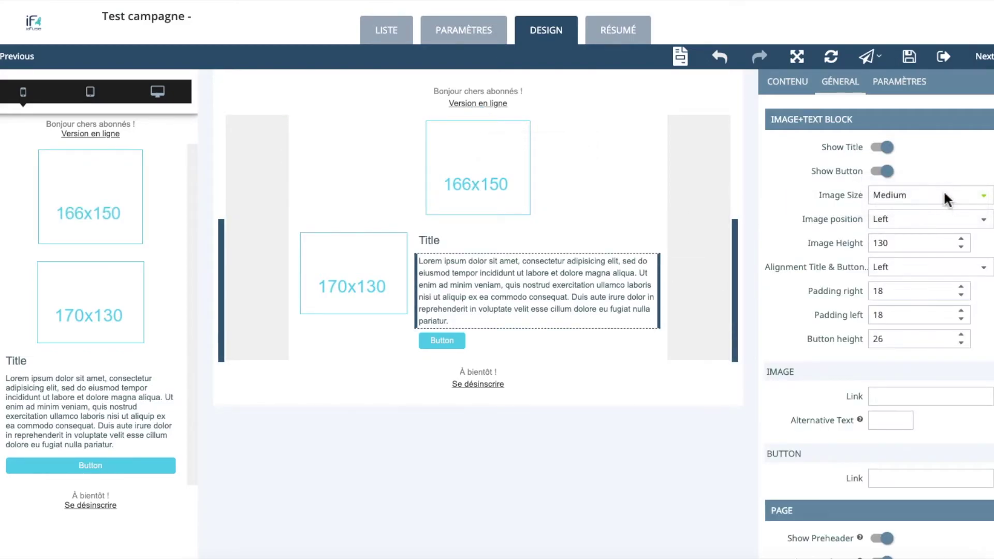
click(960, 246)
click(961, 246)
click(961, 246)
click(961, 247)
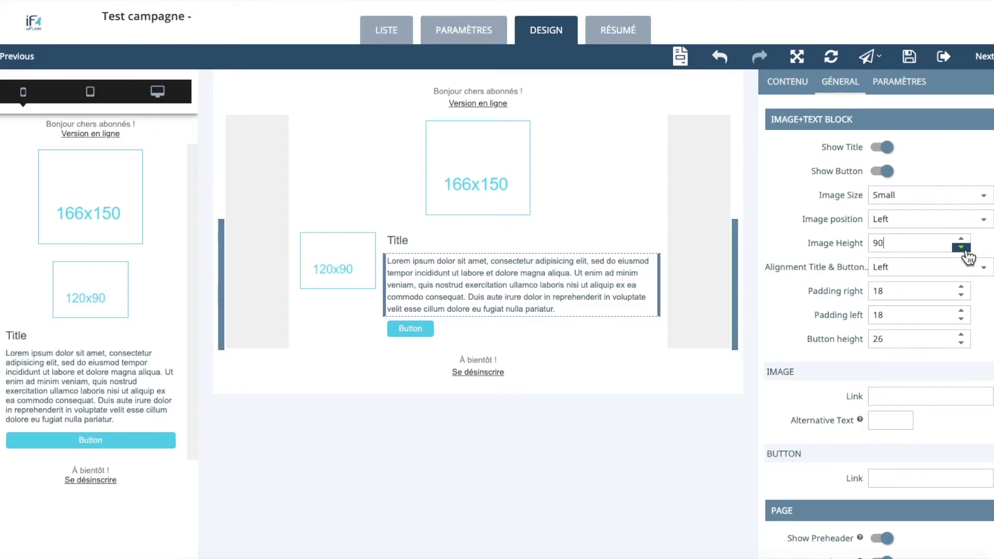
click(898, 219)
click(899, 229)
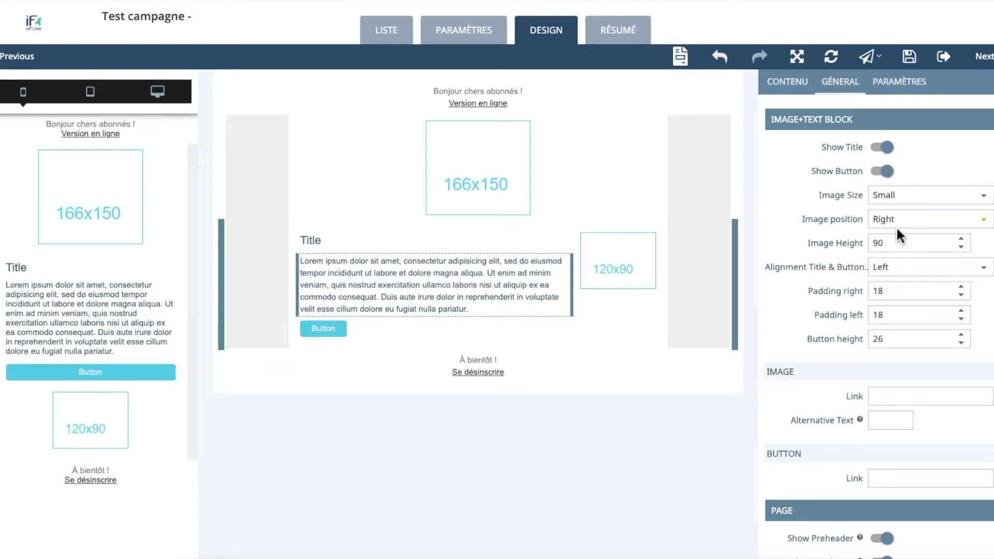
Step: Upload tuto-video-janvier.jpg to the image library from the logo block and select it
click(497, 191)
click(441, 199)
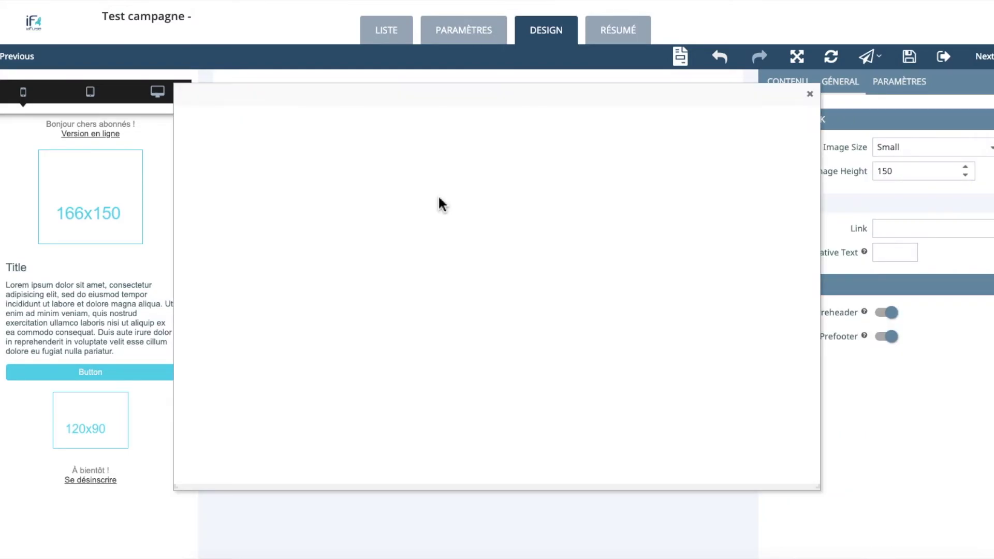
click(223, 125)
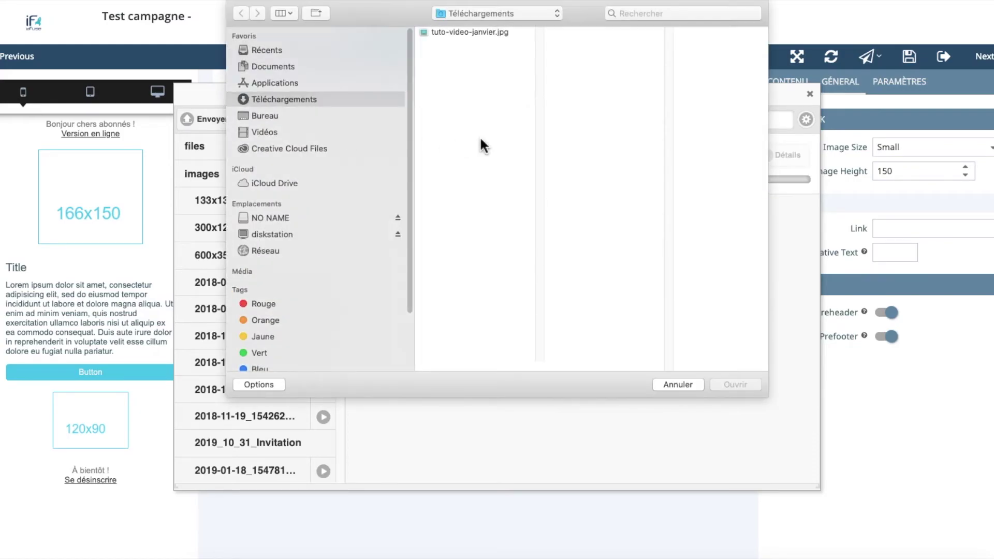
double_click(477, 38)
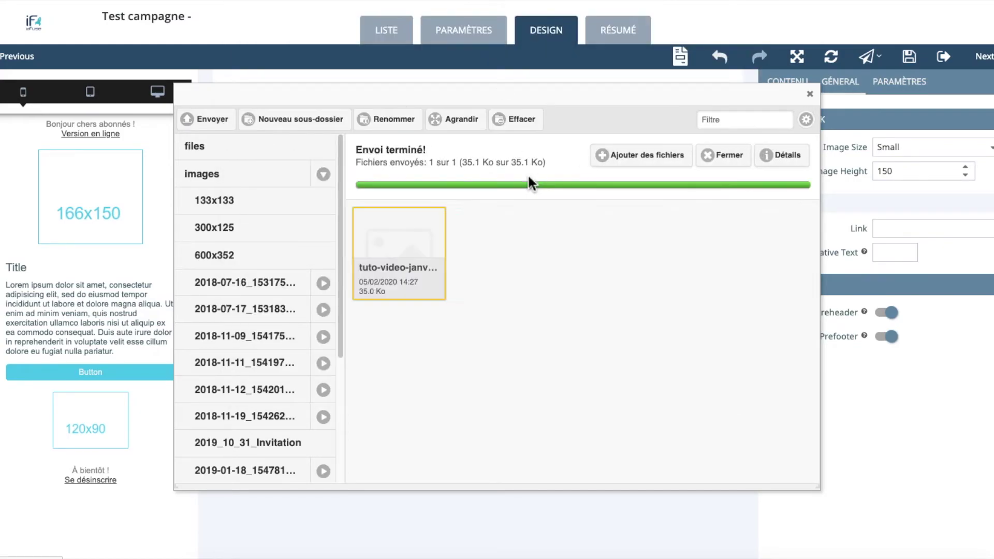
click(393, 289)
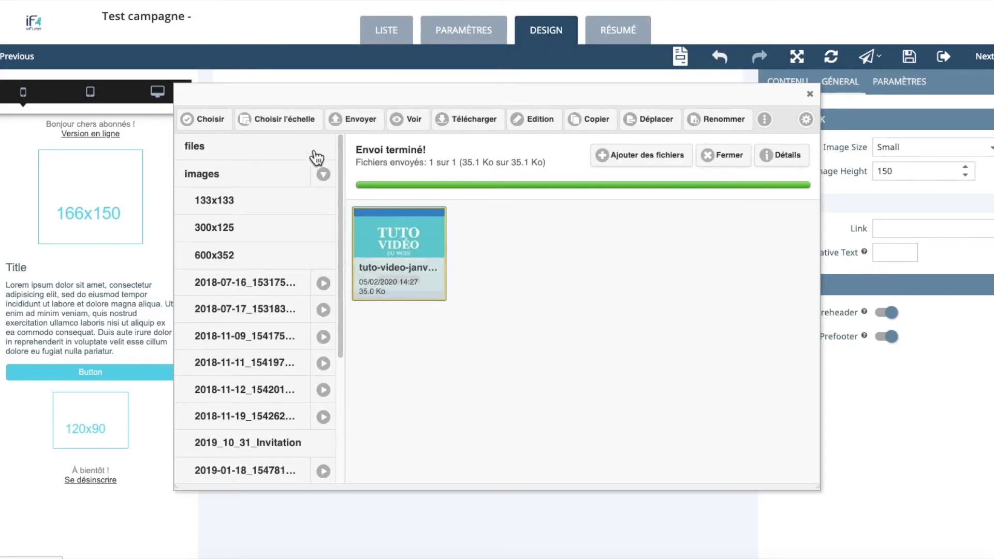
Step: Scale the image to a custom 166x136 size
click(284, 121)
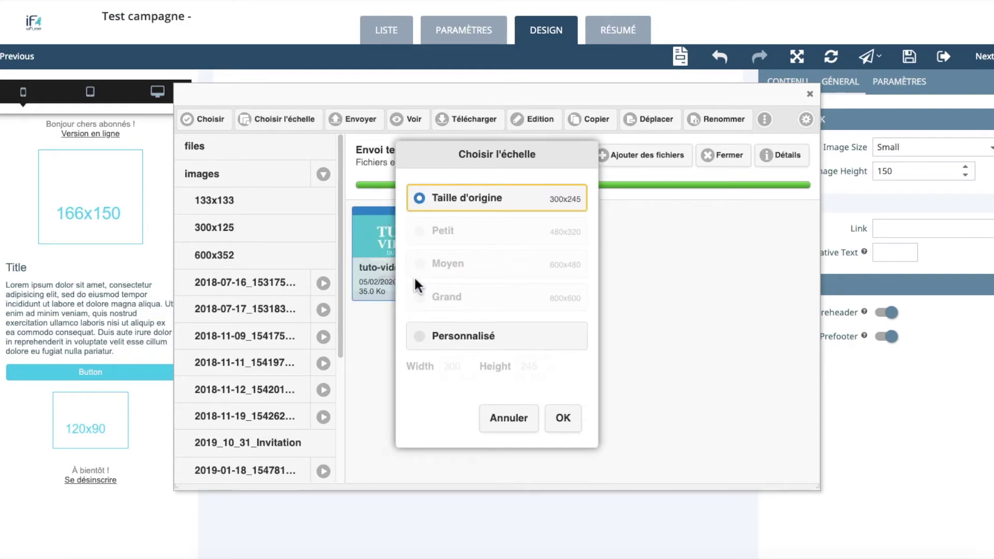
click(419, 337)
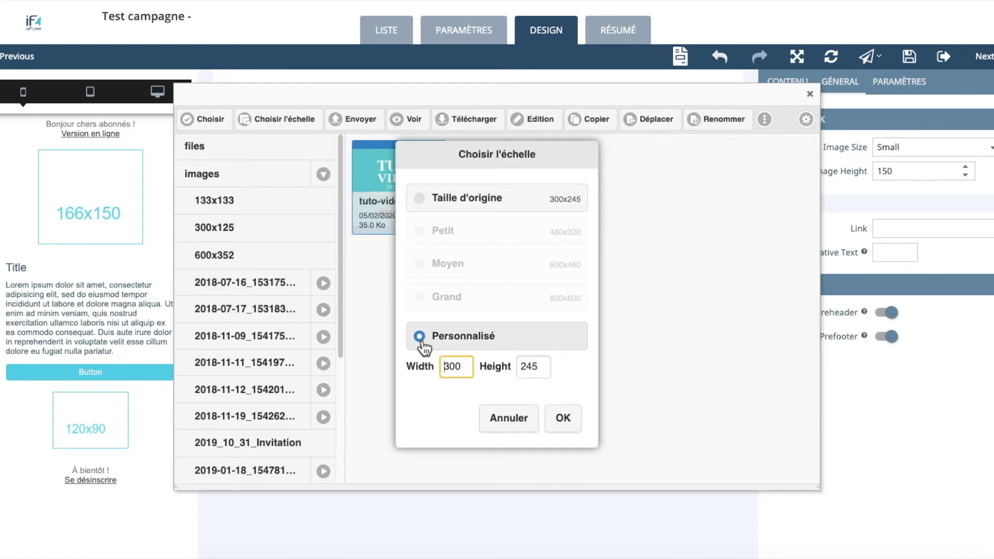
drag(467, 370, 437, 373)
text(166)
drag(542, 368, 518, 370)
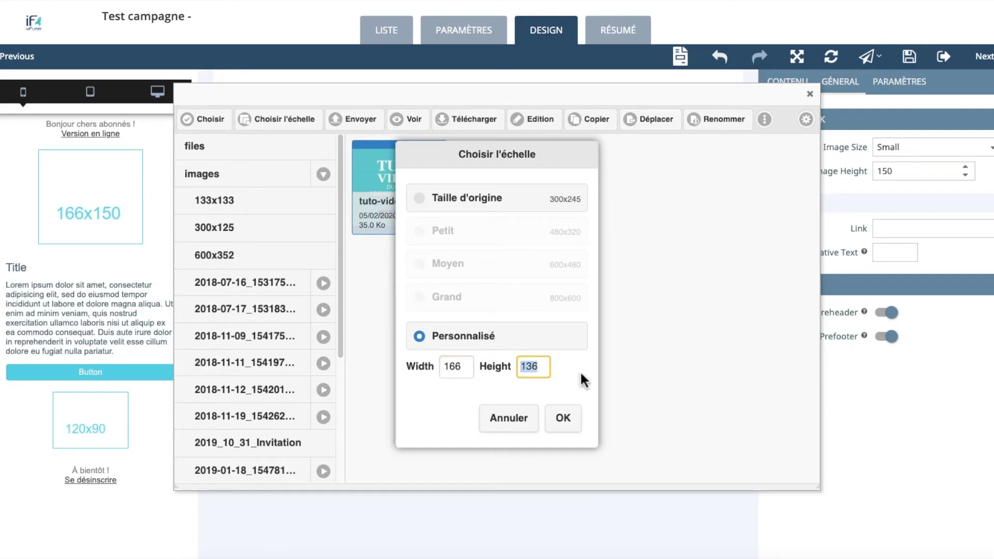
click(563, 419)
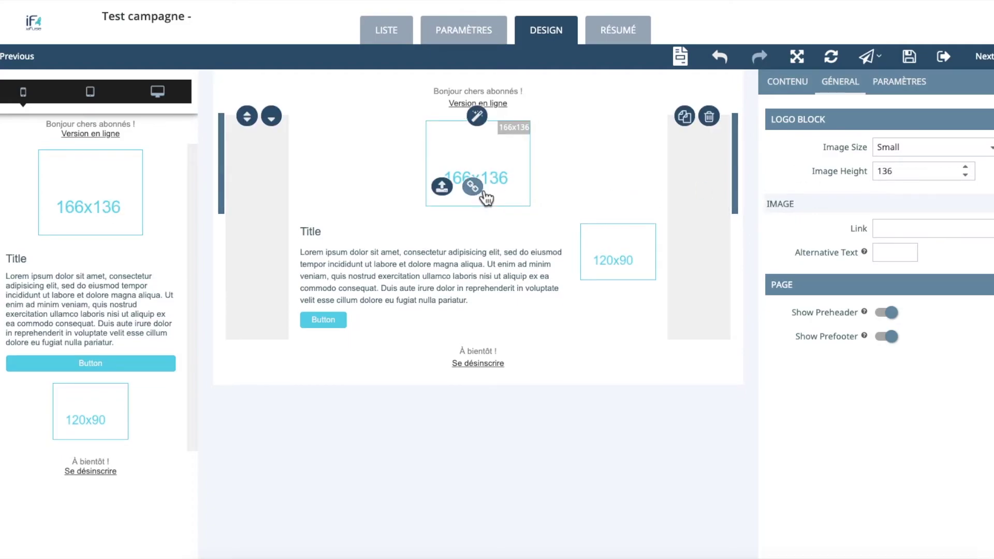
click(441, 190)
click(207, 124)
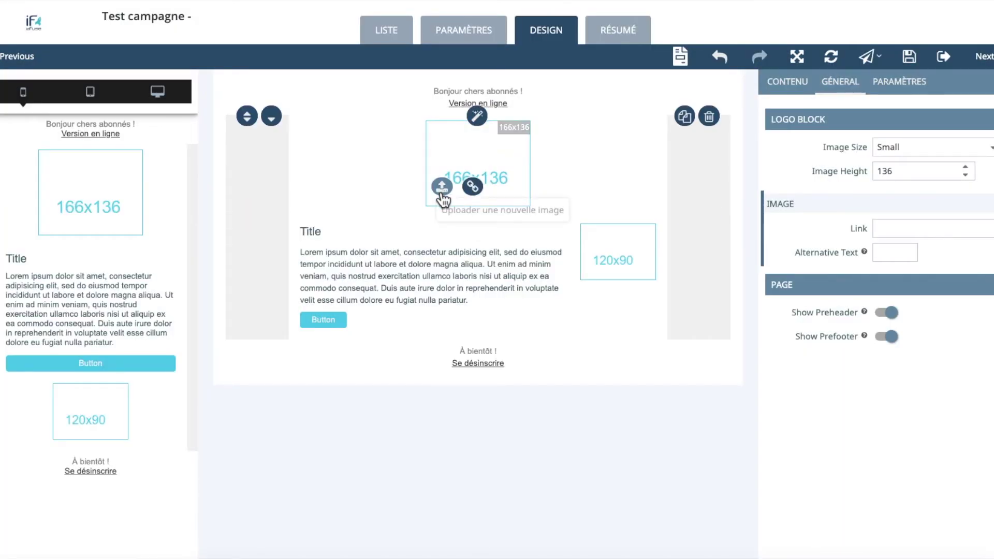
click(443, 195)
click(418, 211)
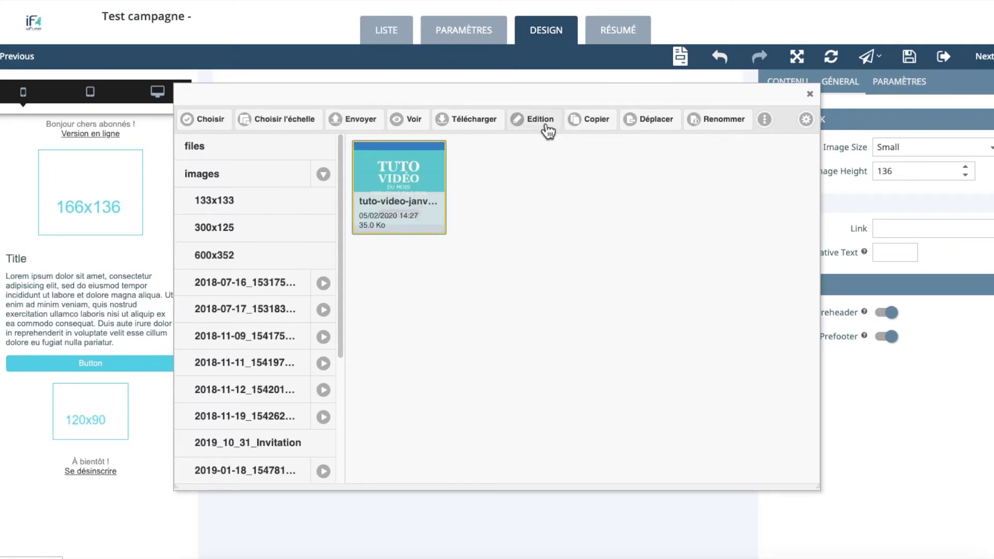
click(538, 120)
click(58, 69)
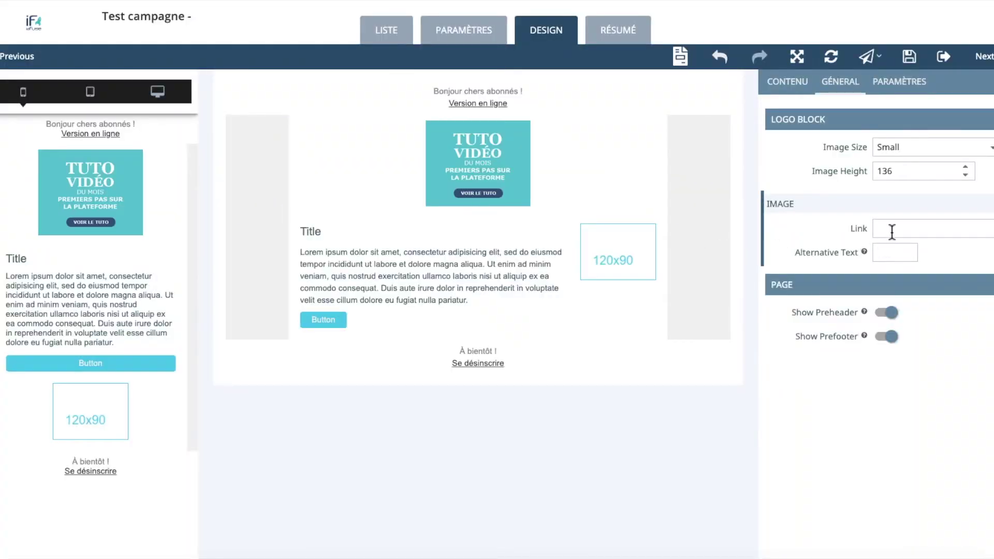
click(892, 232)
text(http://www.idfuse)
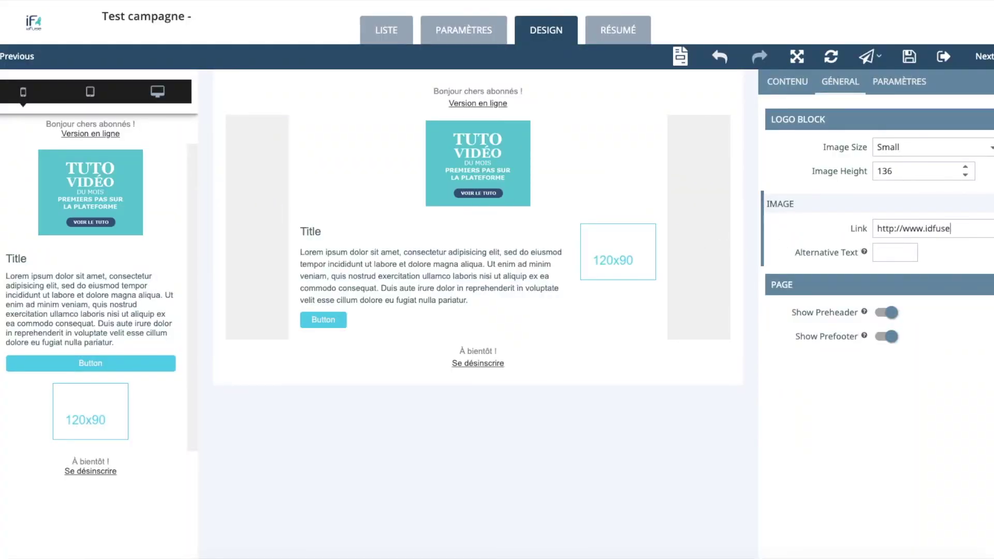
text(.fr+)
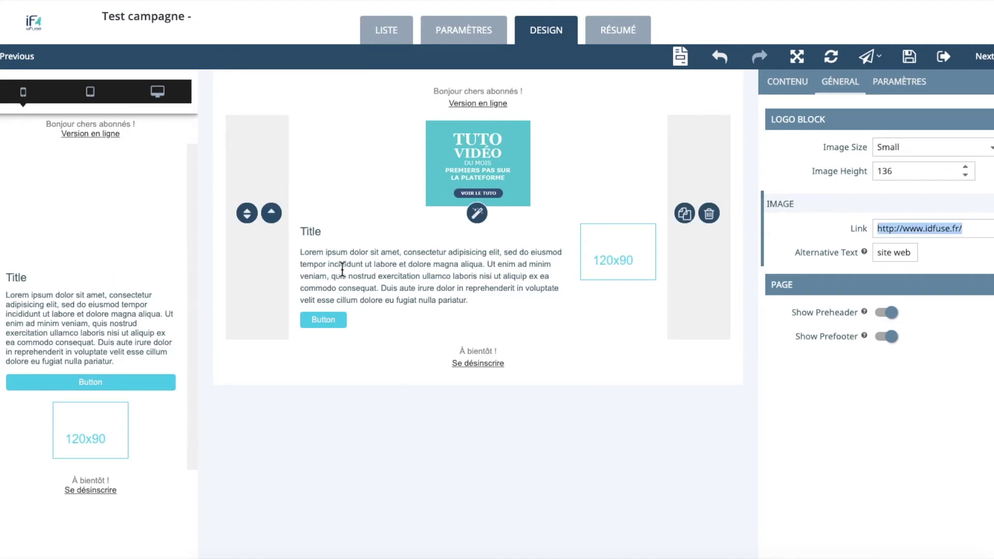
Step: Link the word Title to the website address, opening in the same window
click(321, 233)
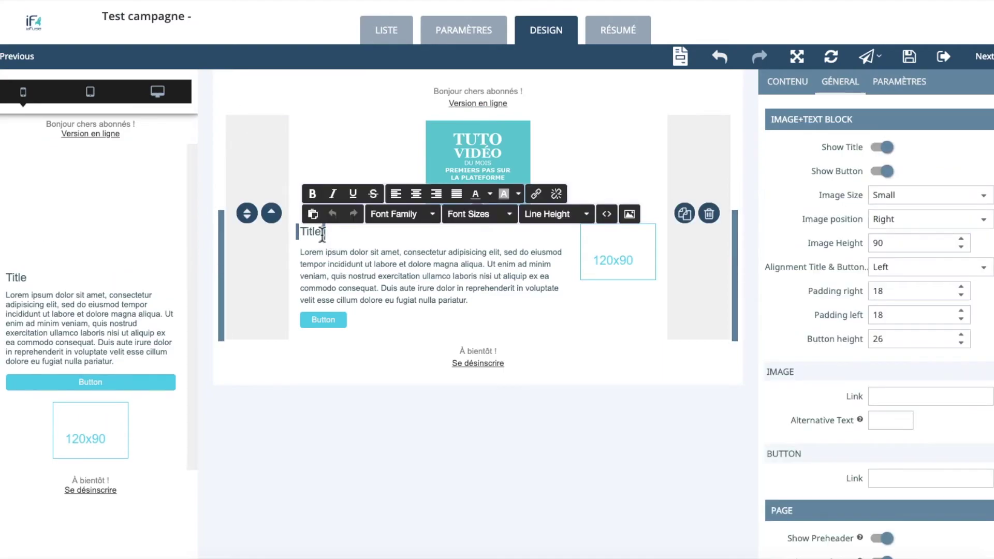
drag(321, 233, 297, 237)
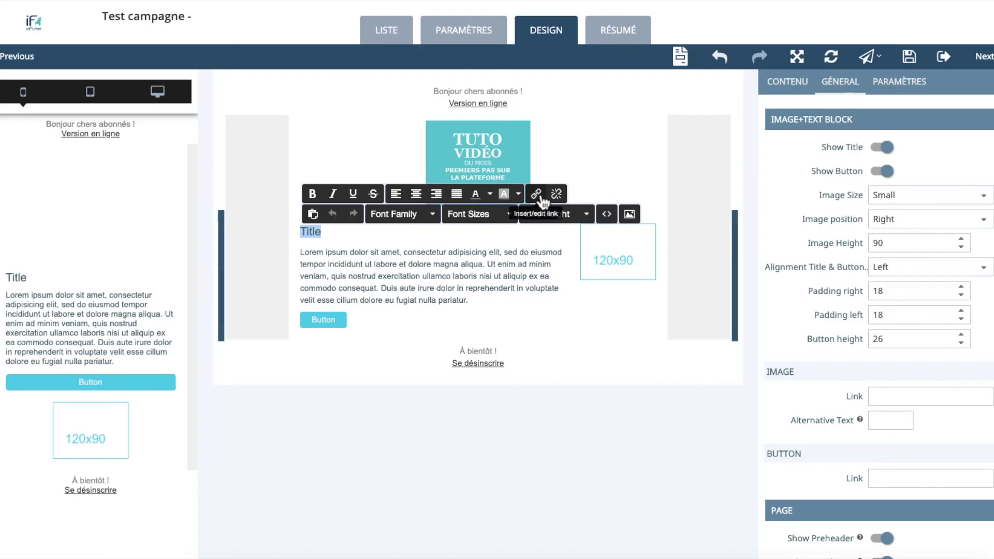
click(536, 194)
text(http://www.idfuse.fr/)
click(502, 300)
click(505, 323)
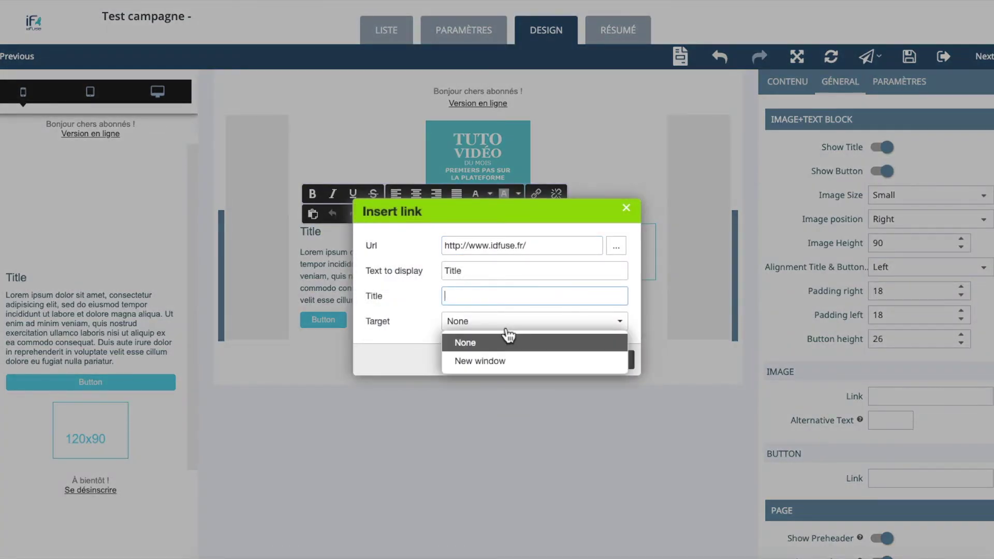
click(510, 359)
click(577, 361)
click(788, 82)
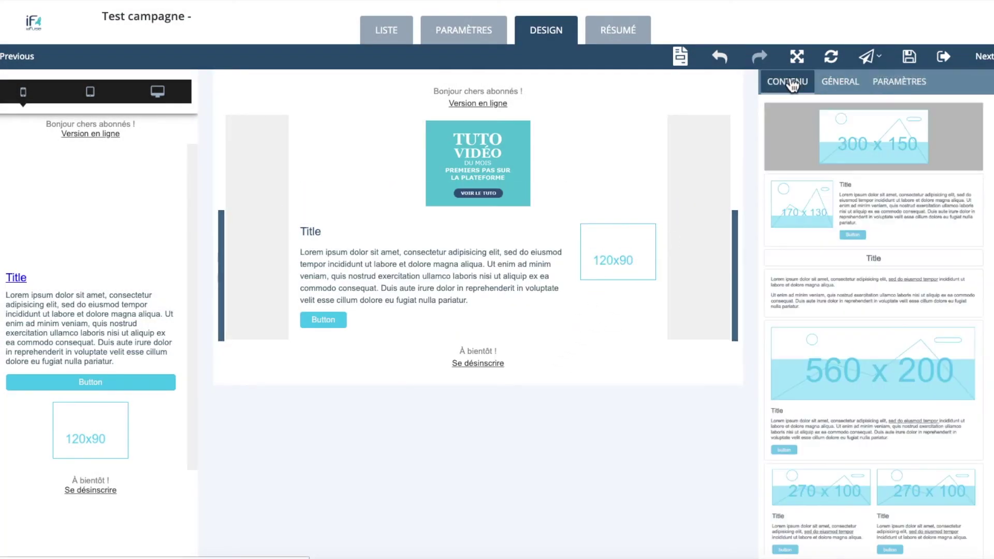
Step: Add the address-and-social footer block with Website and LinkedIn icons enabled, then go to the summary
scroll(880, 482, down, 5)
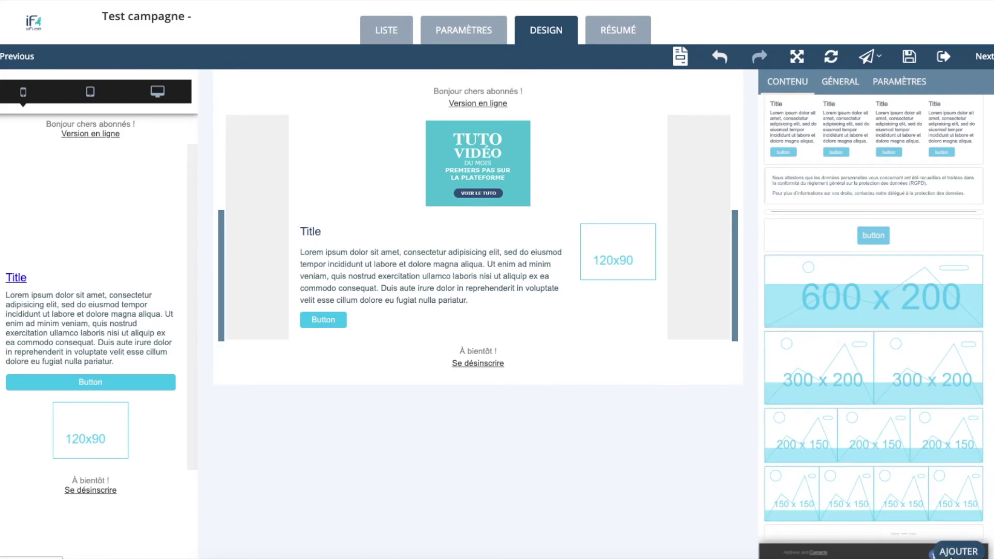
click(958, 551)
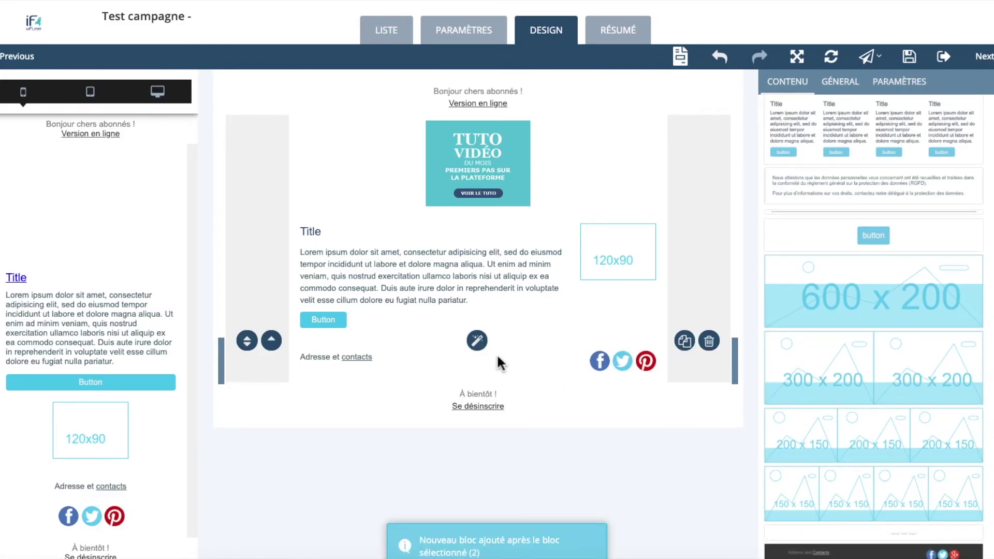
click(477, 341)
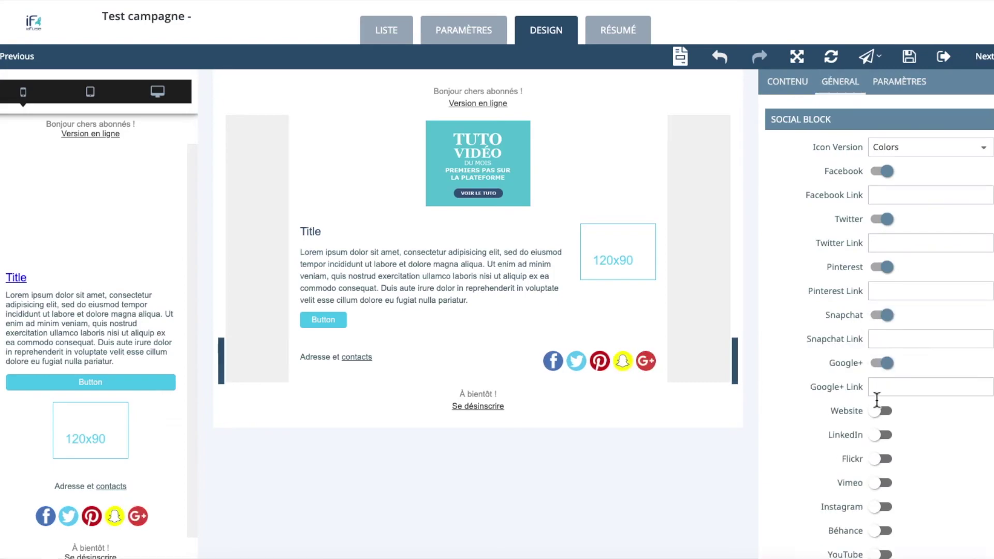
click(883, 408)
click(883, 458)
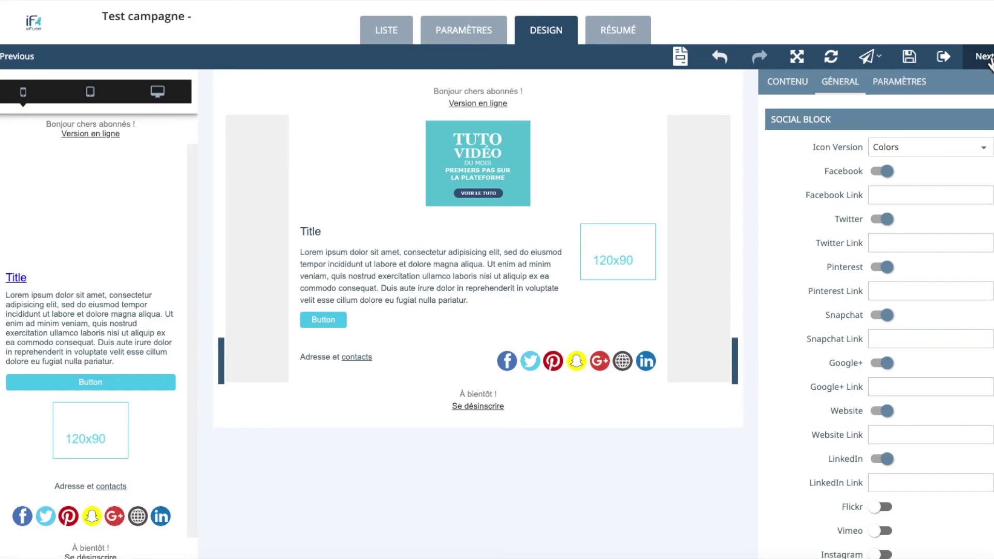
click(983, 57)
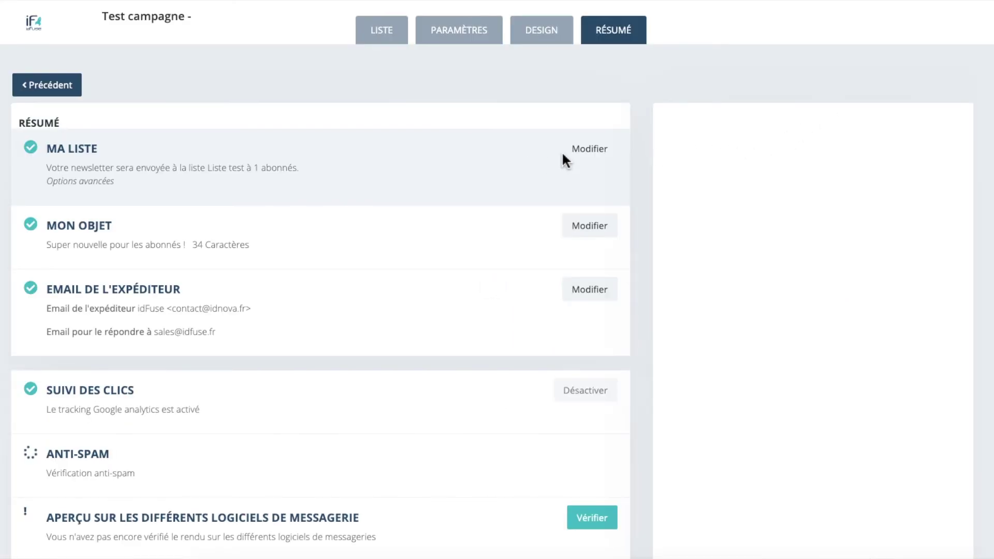
Step: Review the recipient list and the subject's character count on the campaign summary
click(589, 152)
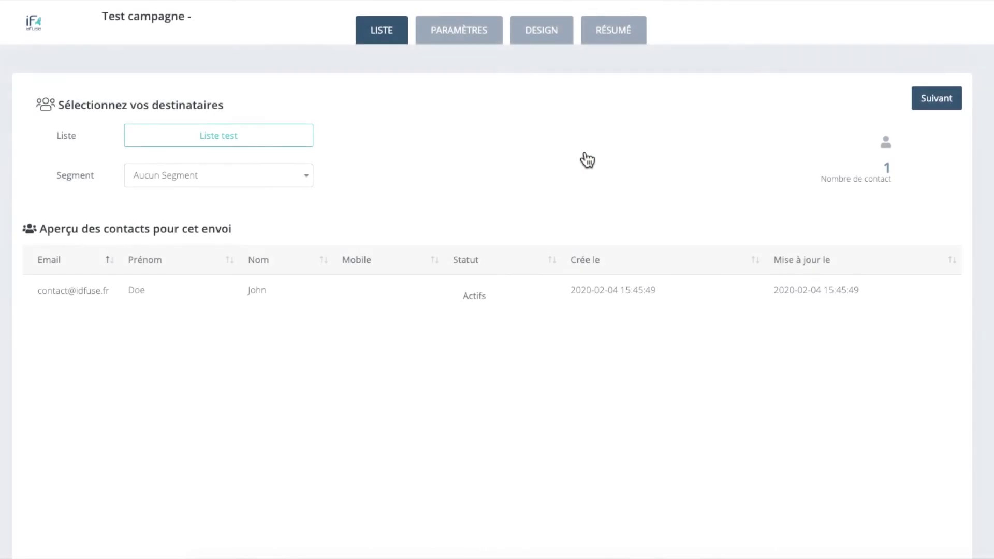
click(224, 147)
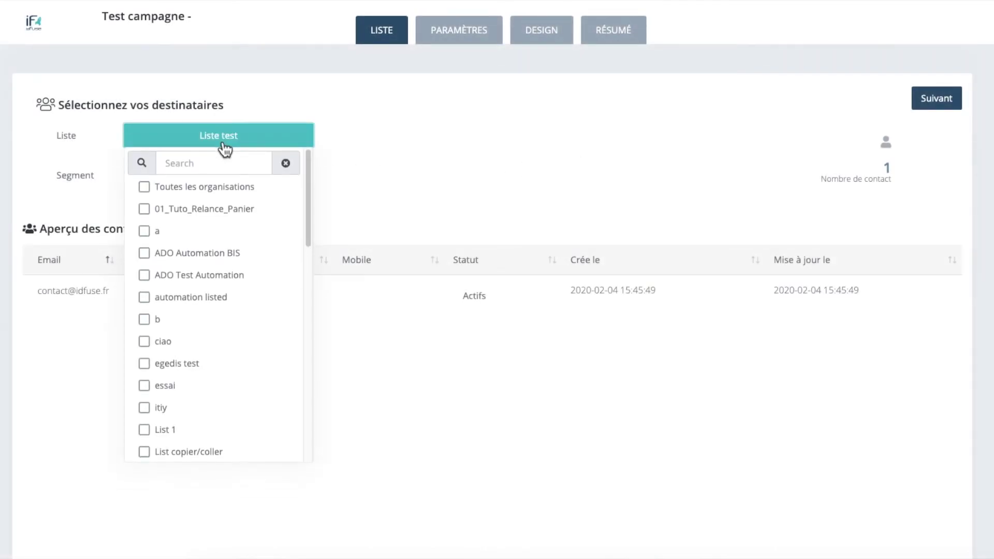
click(226, 149)
click(630, 38)
drag(161, 246, 261, 249)
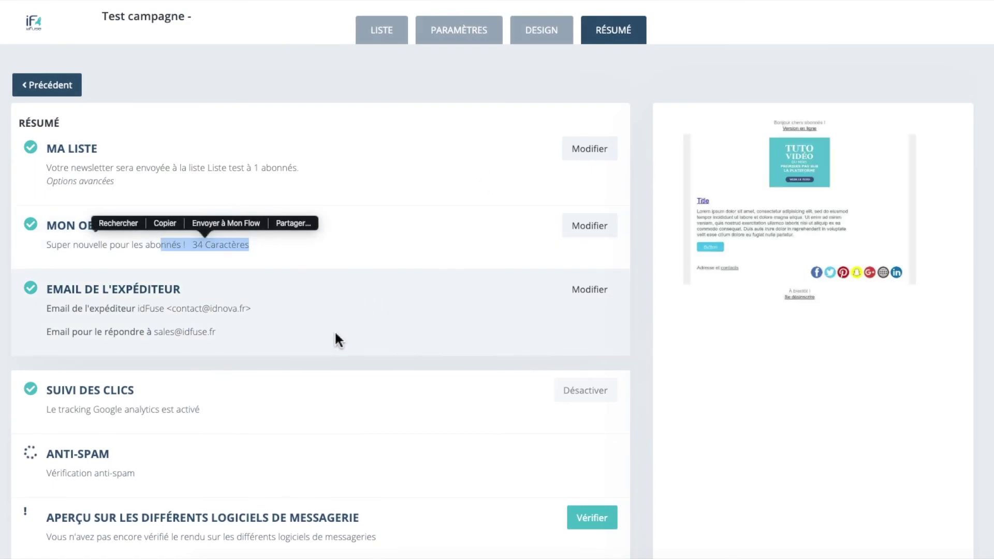
scroll(335, 337, down, 3)
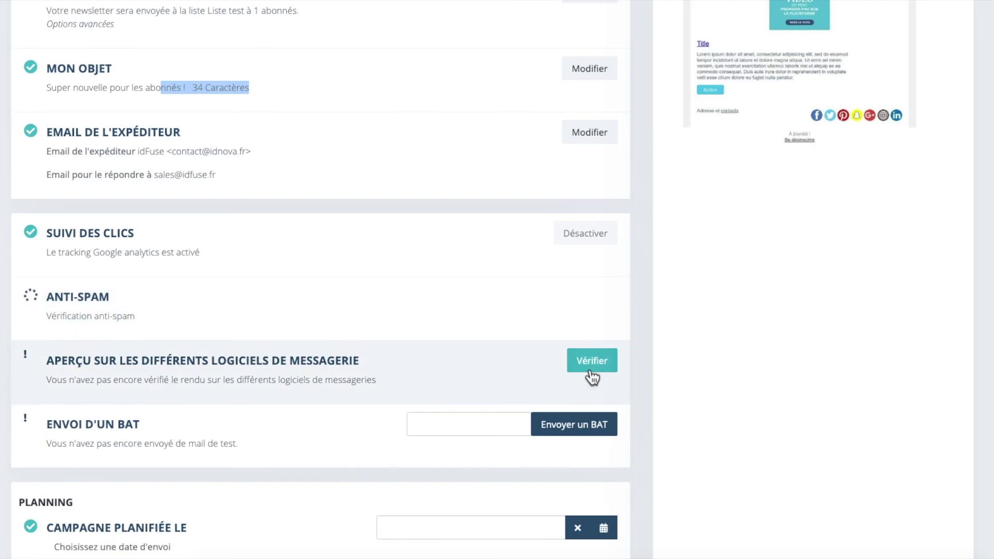
Step: Check the mail-client rendering and send a test BAT to the test address
click(591, 372)
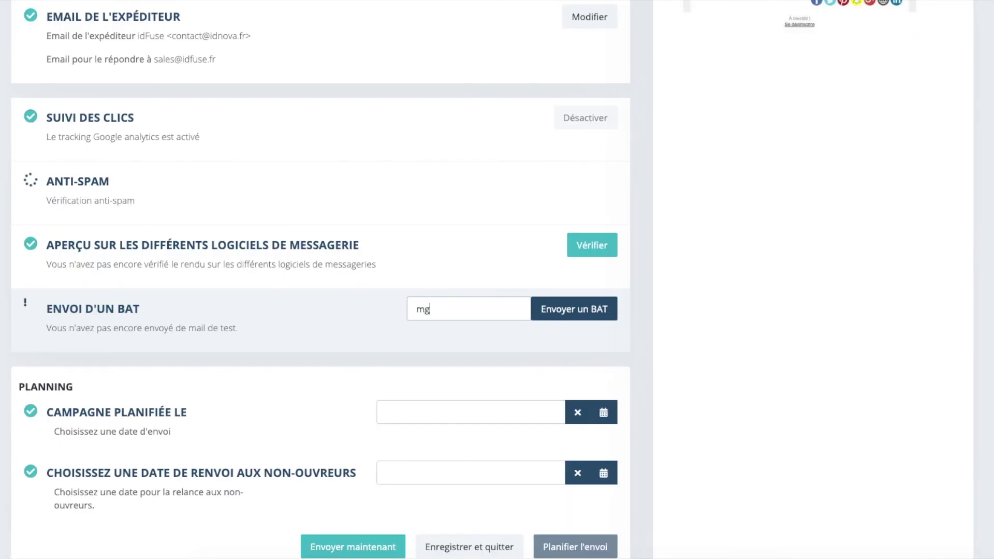
text(@idfuse.fr)
click(557, 311)
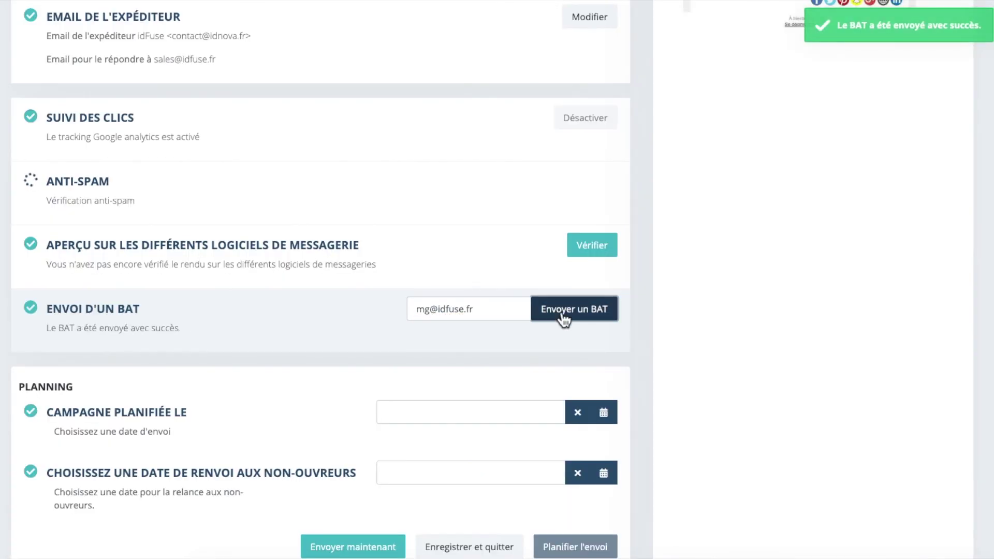
Step: Set the campaign send date to 05 February 2020 at 15:55
click(466, 421)
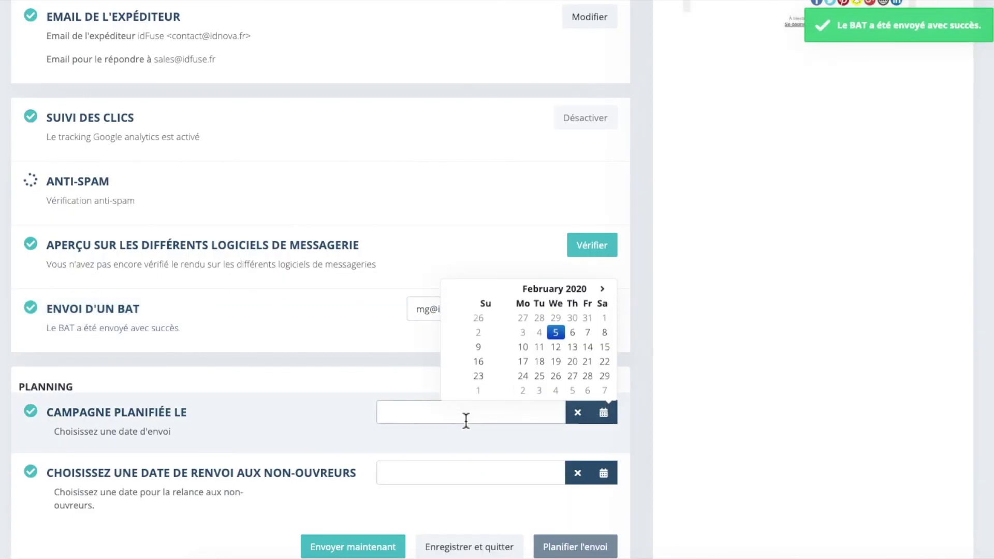
click(555, 337)
click(590, 349)
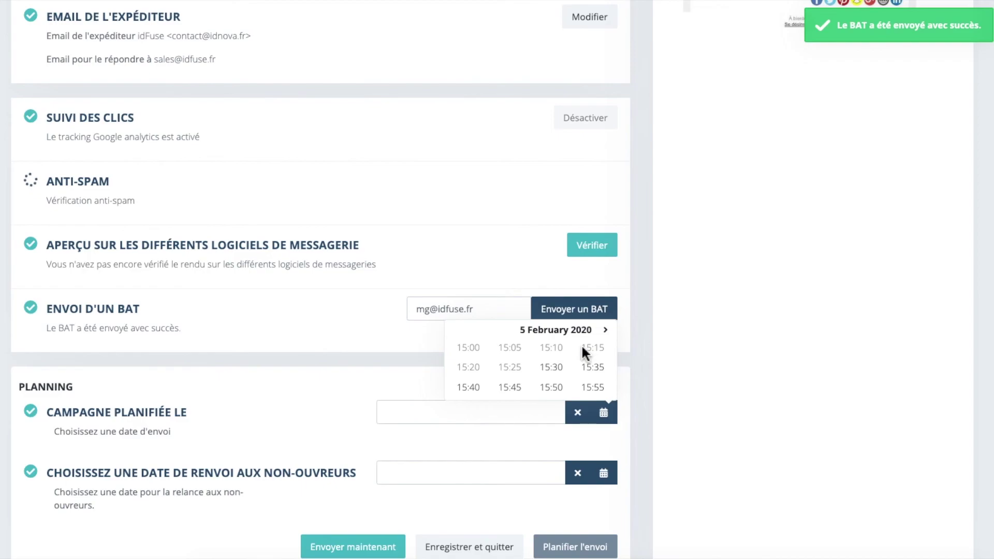
click(604, 389)
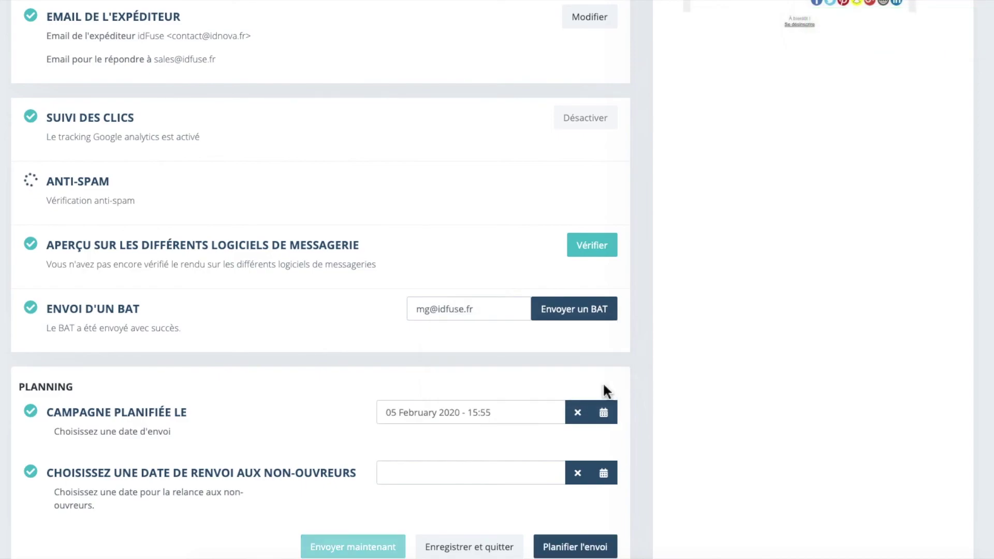
Step: Set the non-openers resend to 12 February 2020 at 10:05 and confirm the scheduling
scroll(454, 468, down, 1)
scroll(455, 468, down, 1)
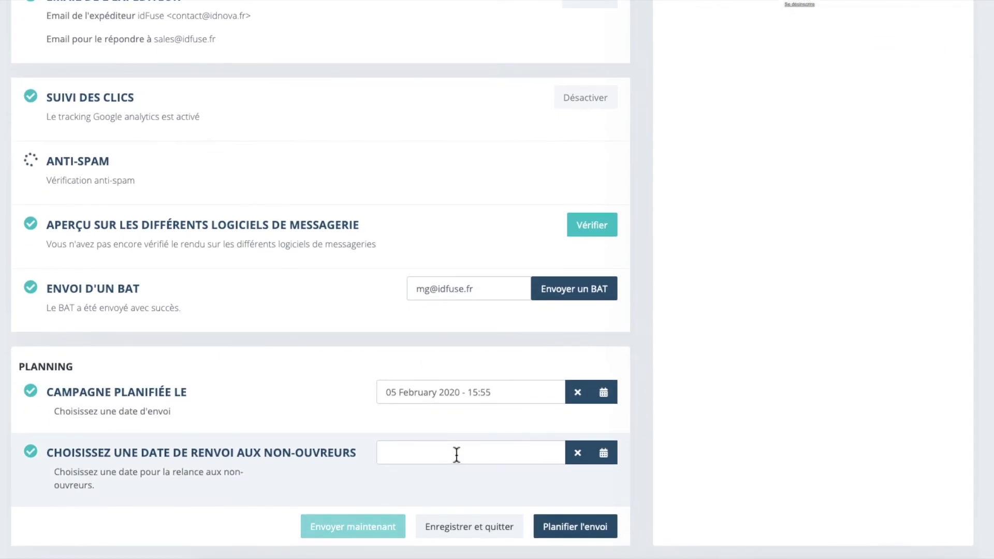
click(457, 454)
click(560, 392)
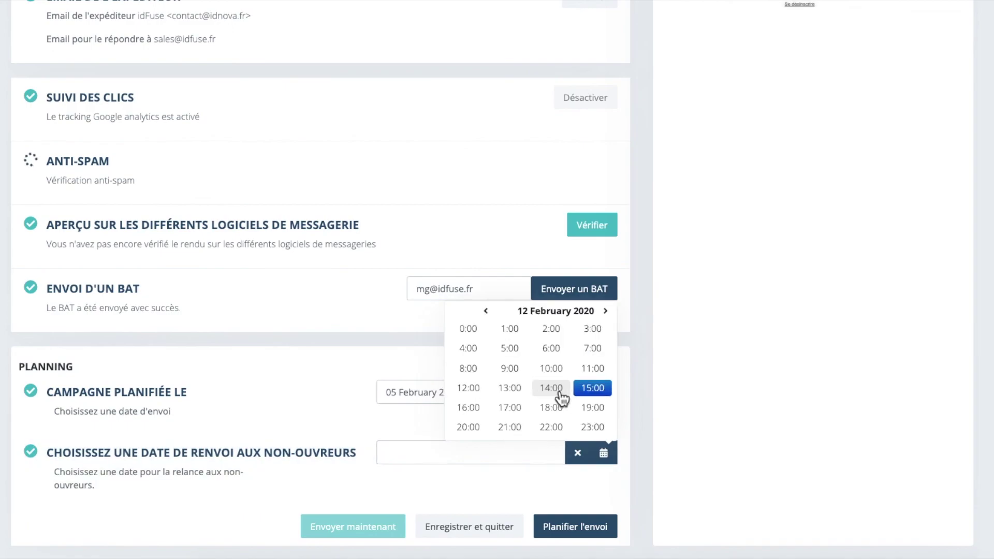
click(551, 368)
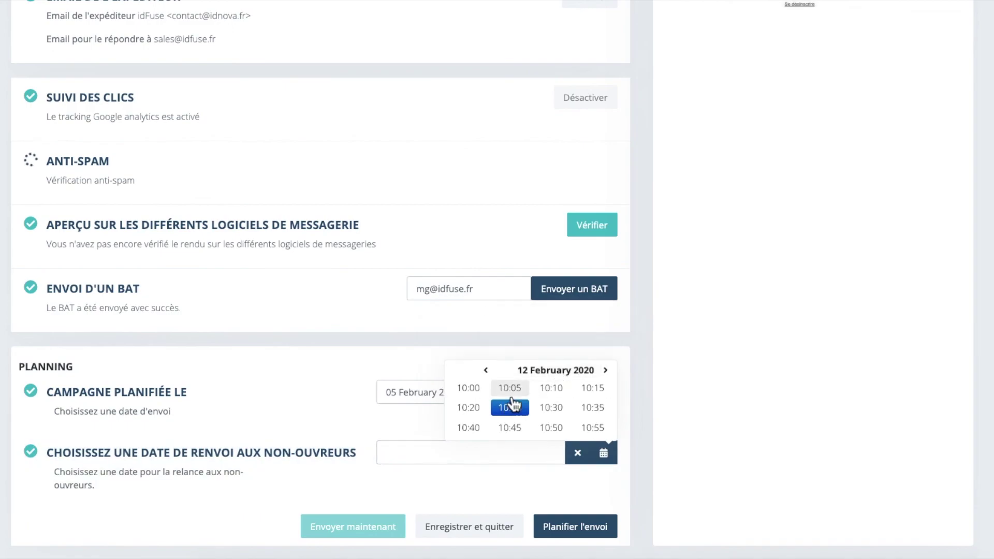
click(511, 394)
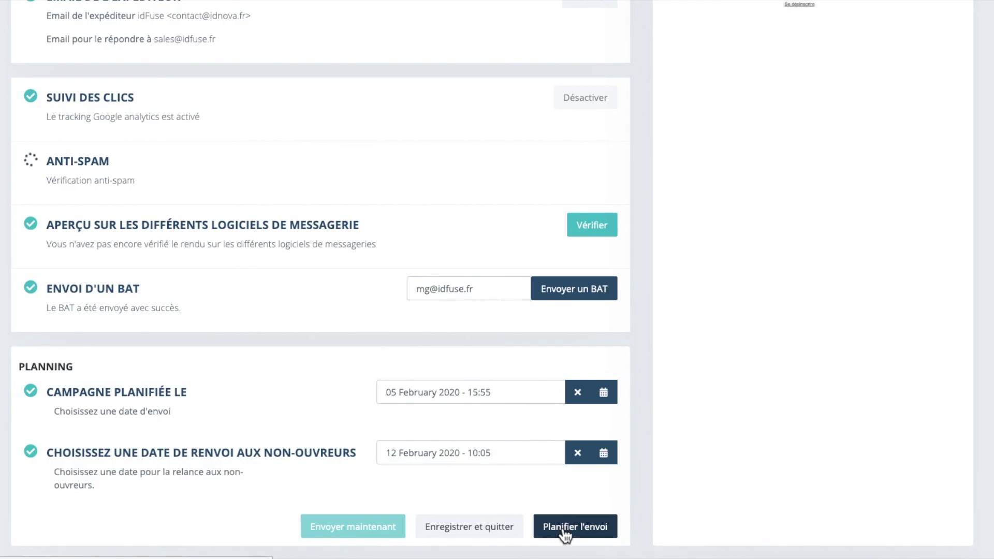
click(564, 528)
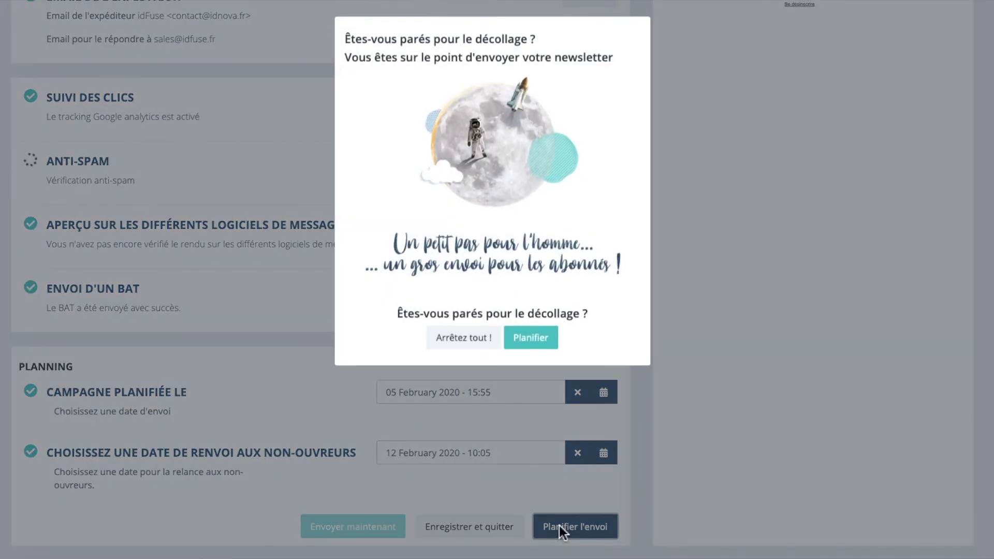
click(539, 343)
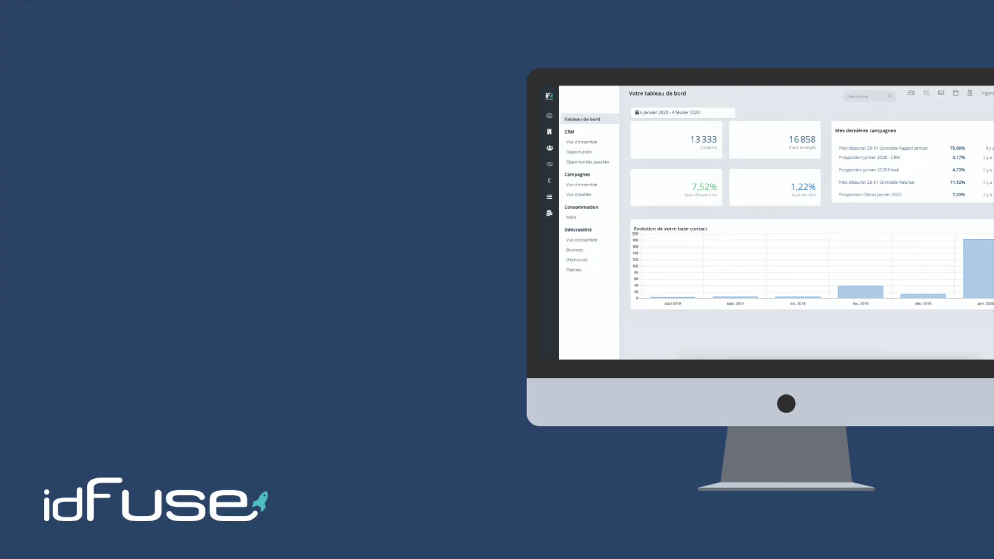